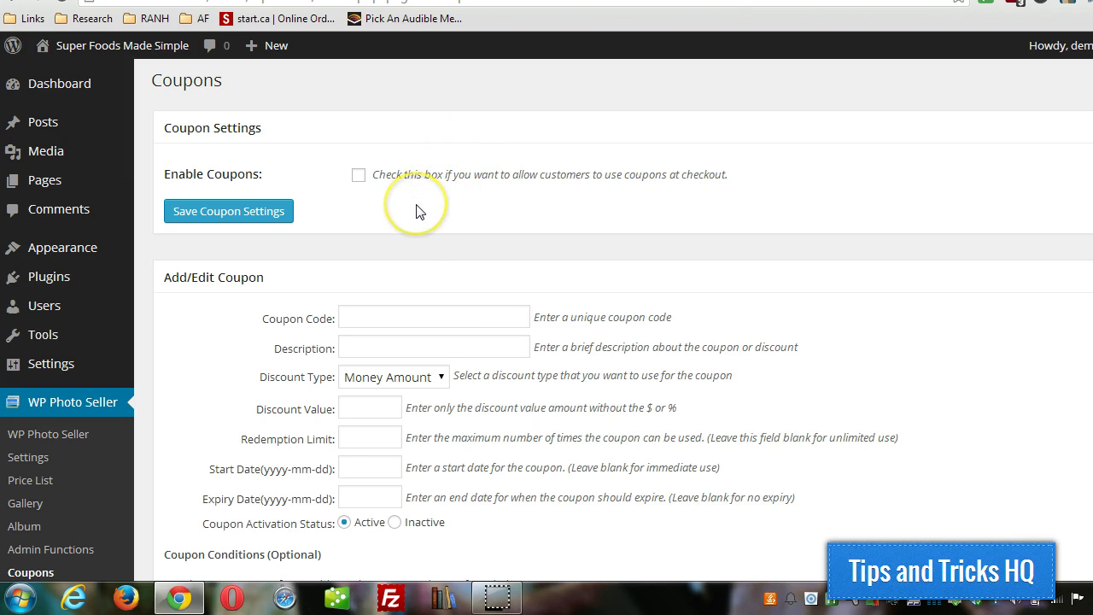
Step: Tick Enable Coupons in WP Photo Seller and save, getting the settings-saved confirmation
scroll(419, 231, down, 1)
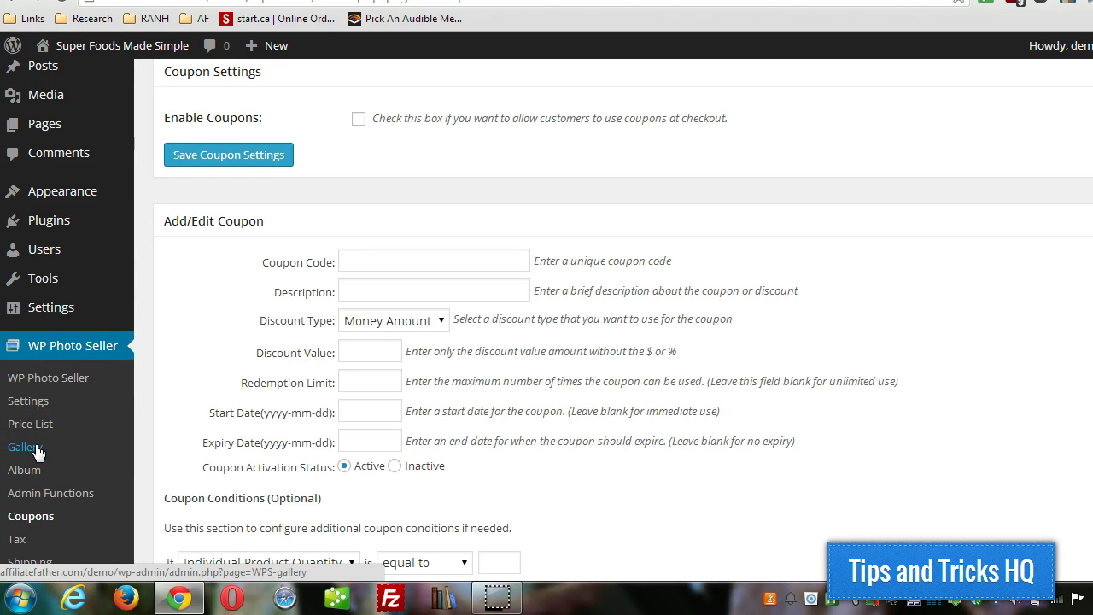
scroll(141, 408, down, 1)
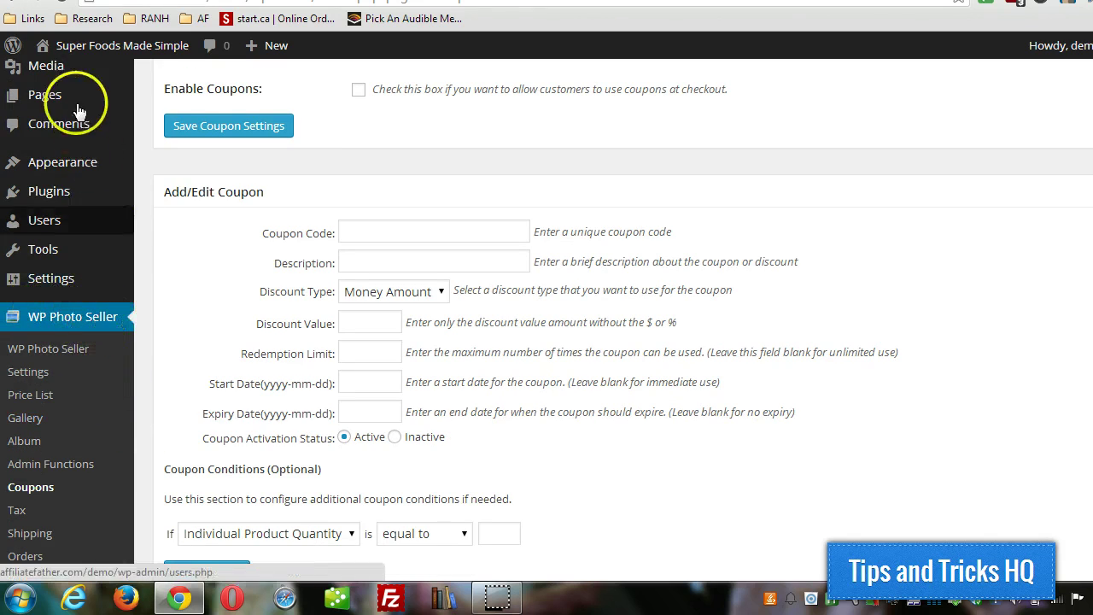
scroll(120, 418, down, 1)
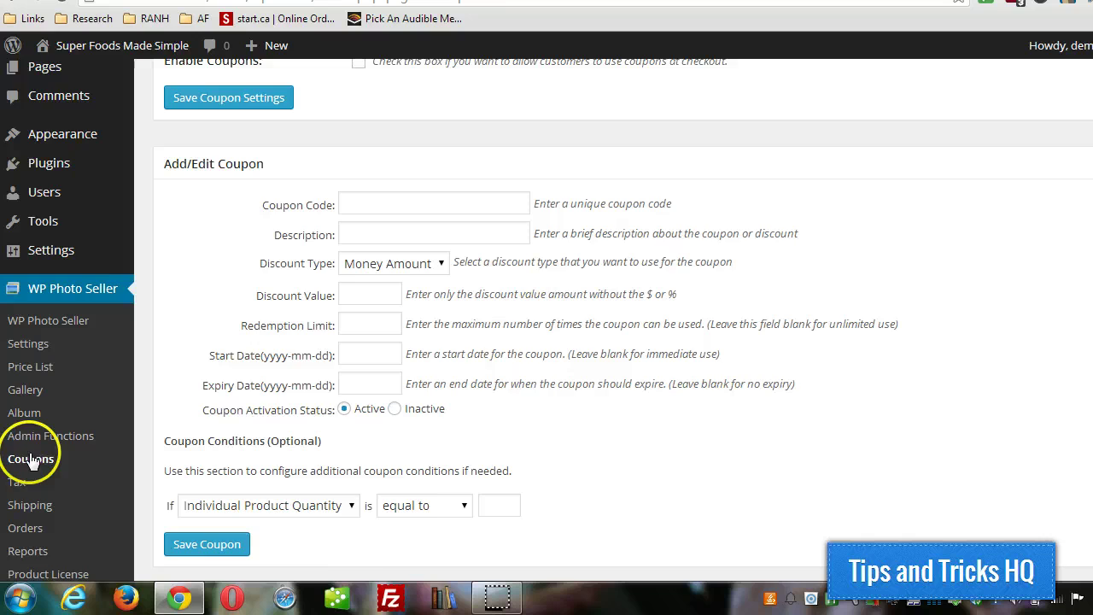
scroll(411, 363, up, 3)
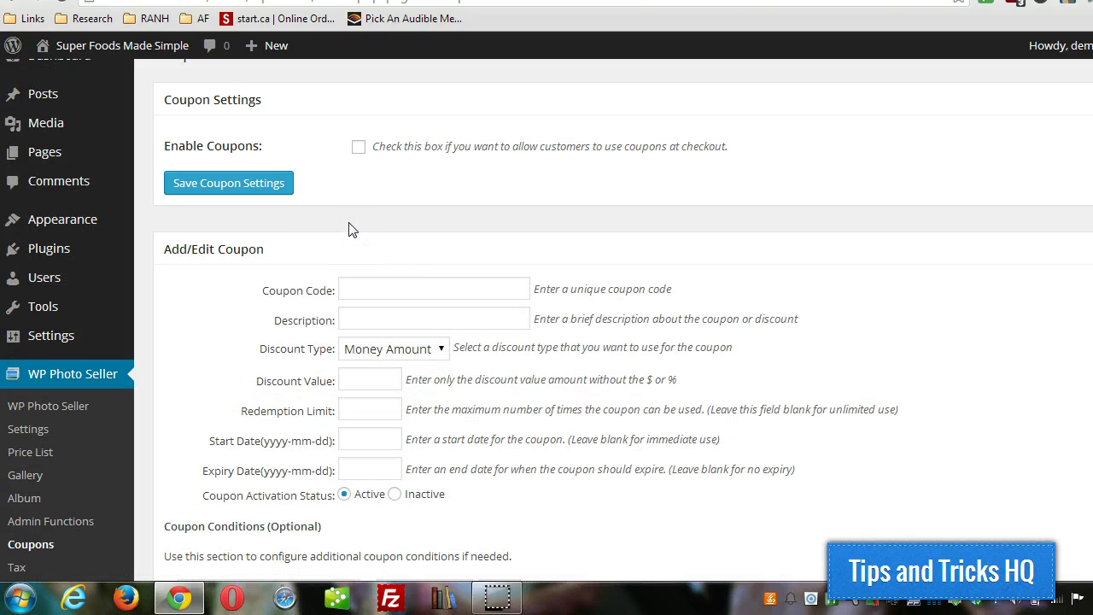
click(358, 147)
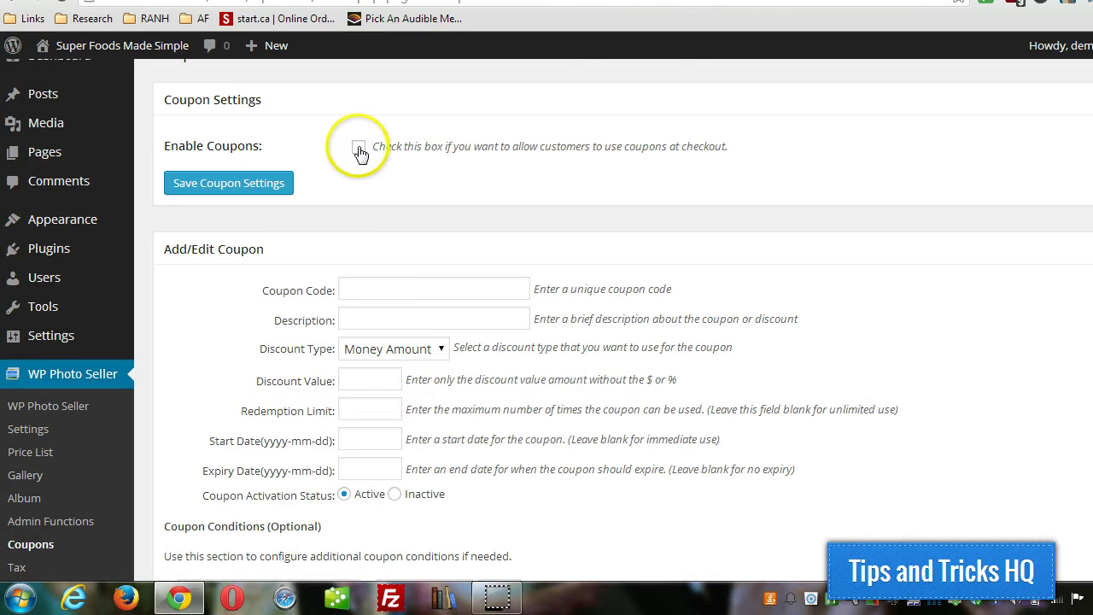
click(238, 184)
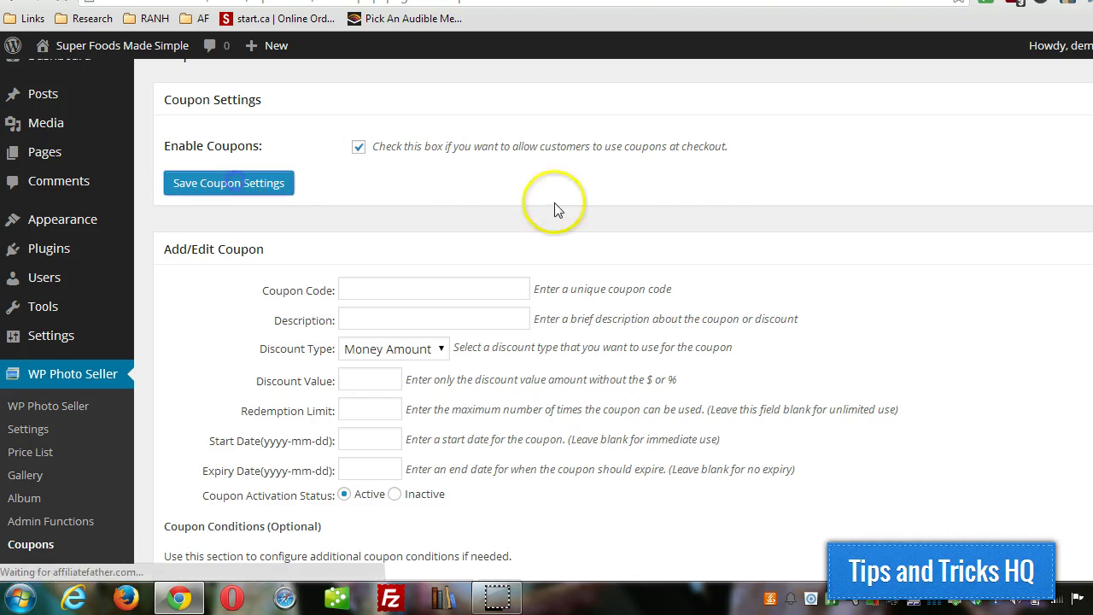
click(805, 271)
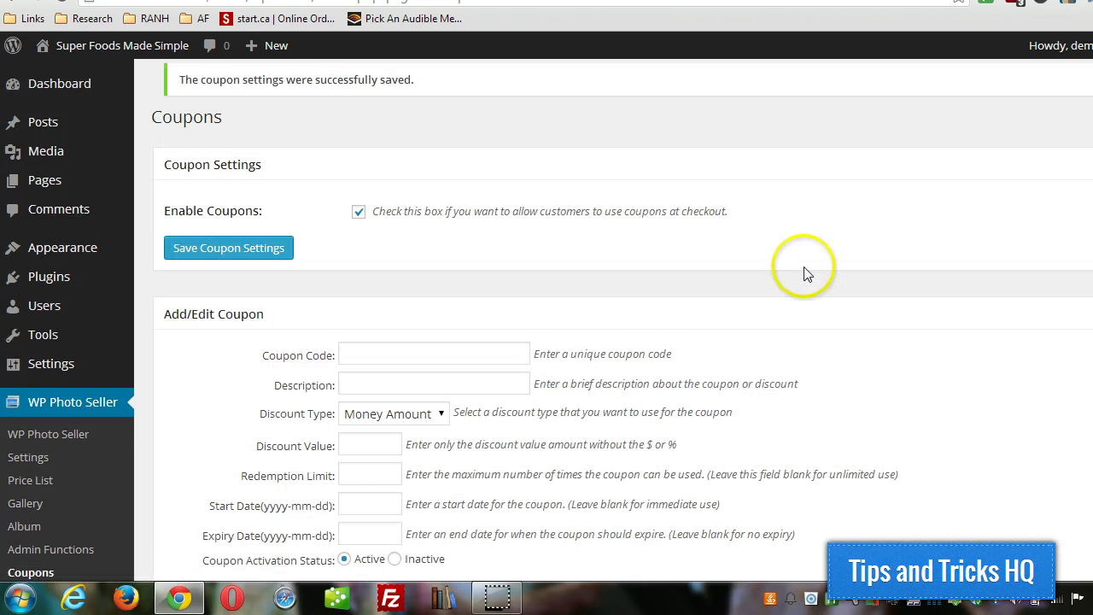
scroll(805, 271, down, 2)
scroll(805, 271, down, 1)
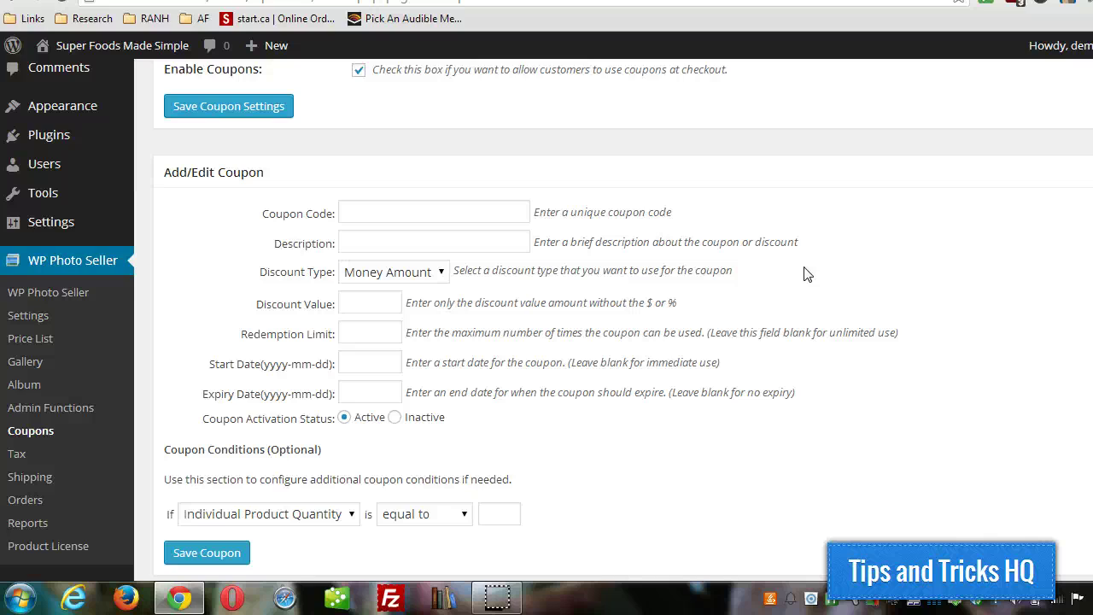
scroll(806, 273, down, 1)
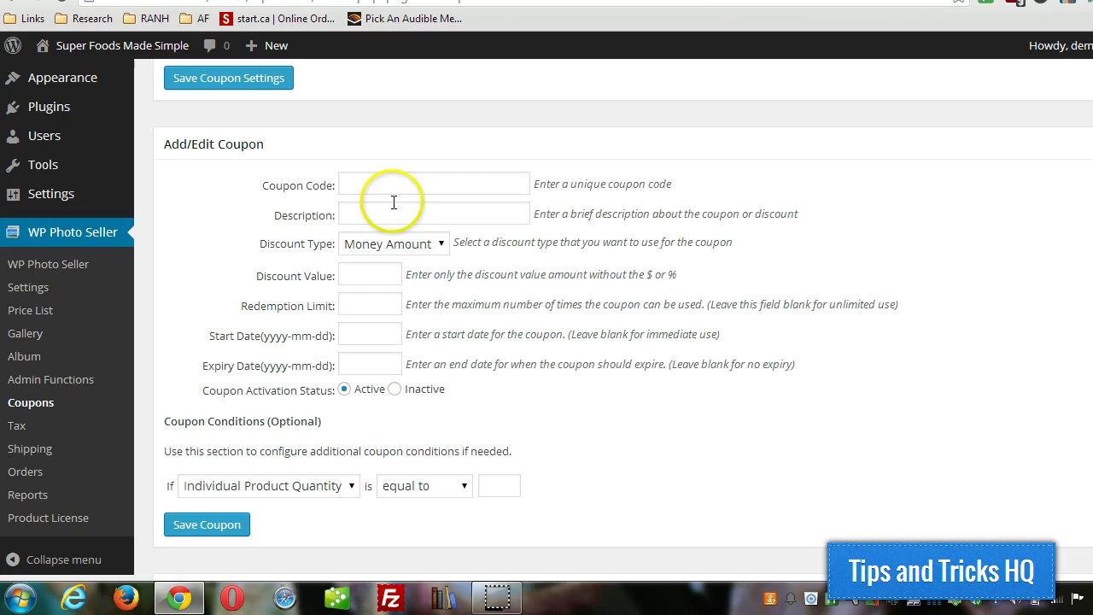
Step: Enter coupon code CHRISTMAS10 with description '10% discount for the Christmas holidays'
click(359, 183)
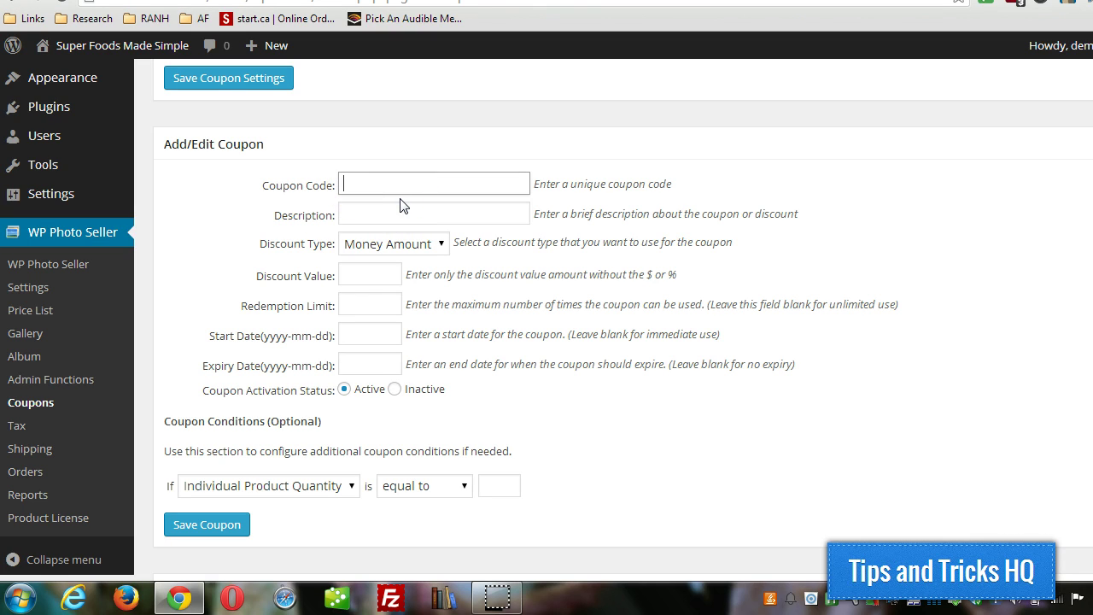
text(CHRISTMAS10)
click(395, 213)
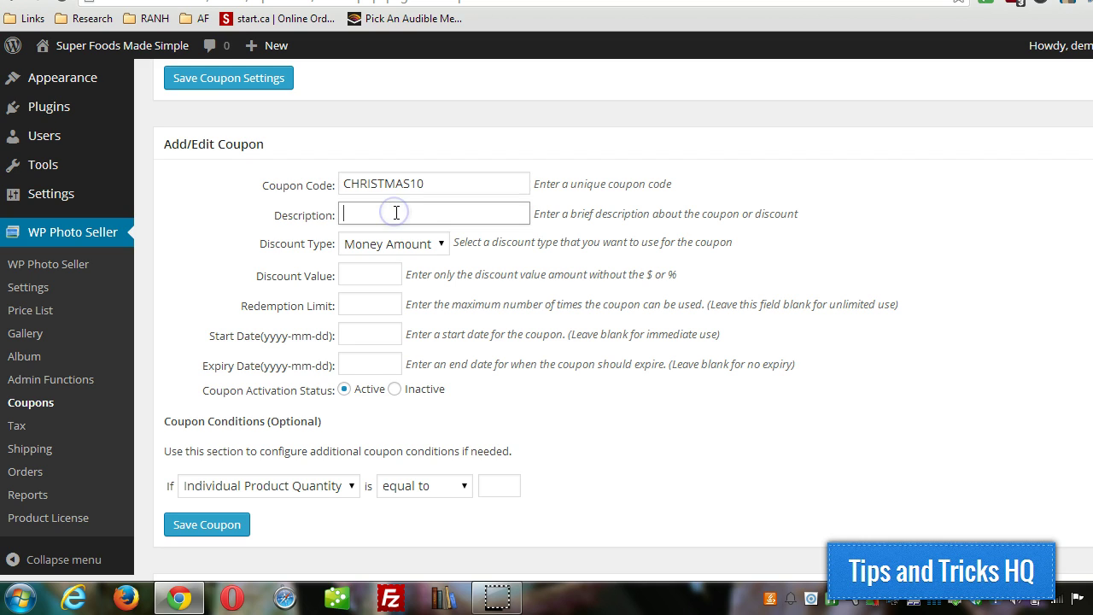
text(10% discount for)
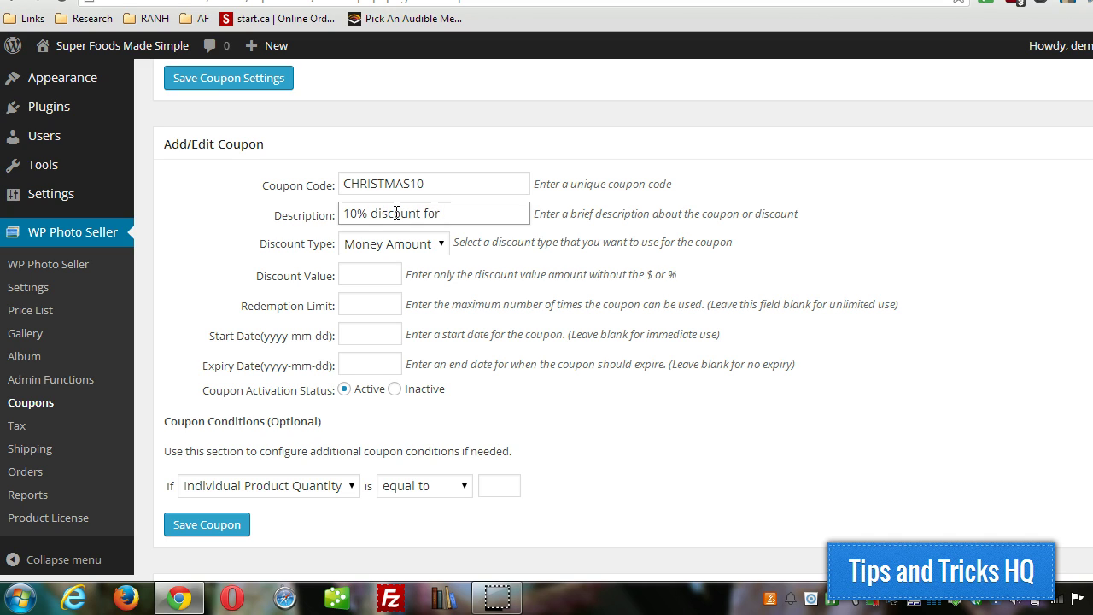
text( the h)
key(BackSpace)
text(Christmas holidays)
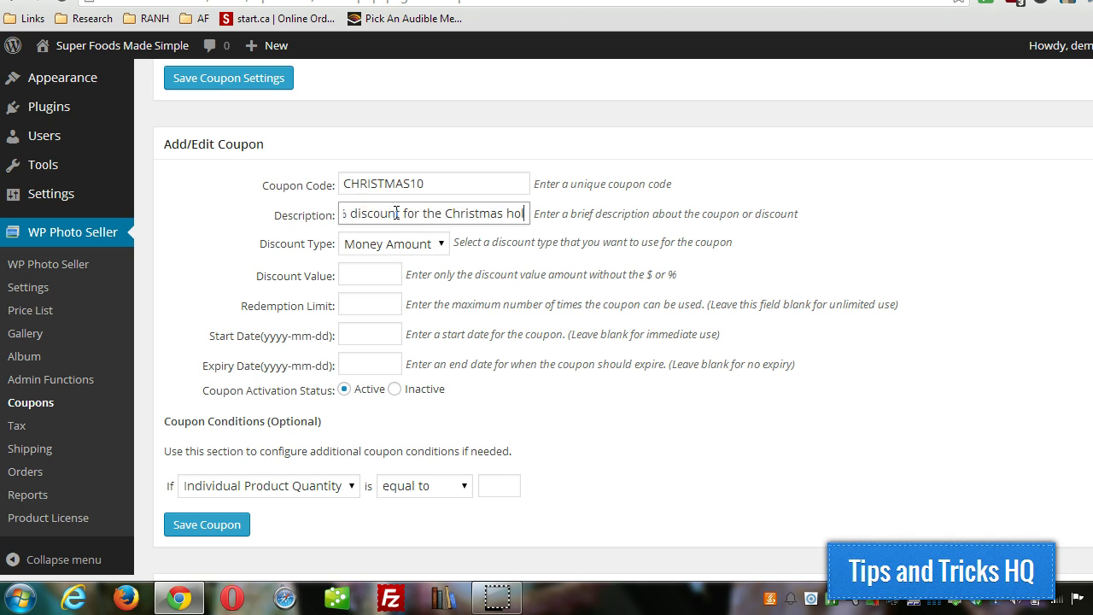
click(373, 208)
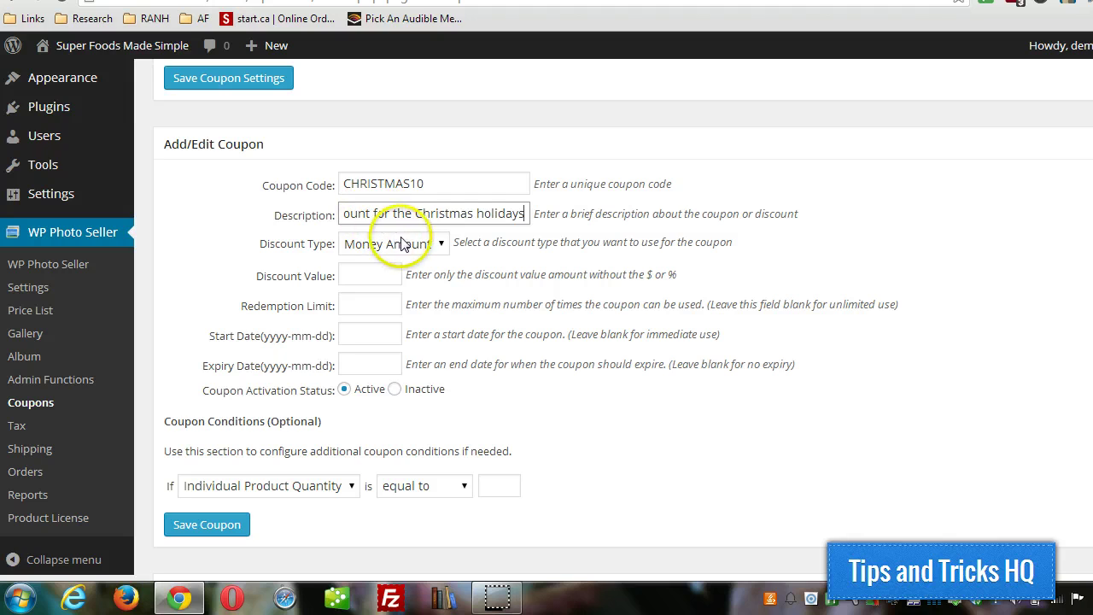
Step: Make the coupon a Percentage discount with value 10
click(391, 245)
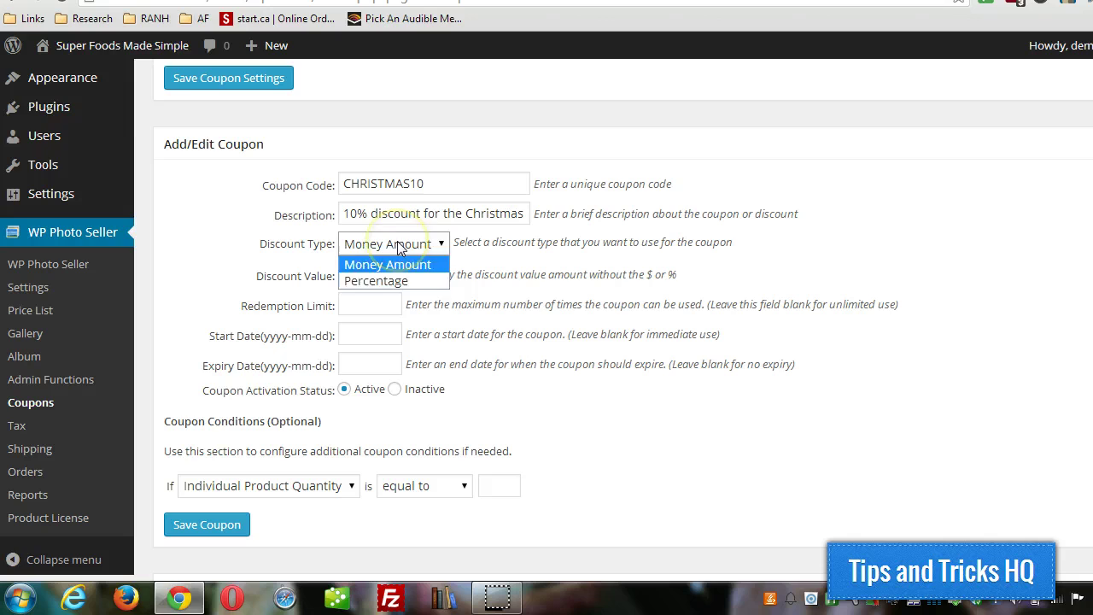
click(431, 244)
click(402, 244)
click(383, 281)
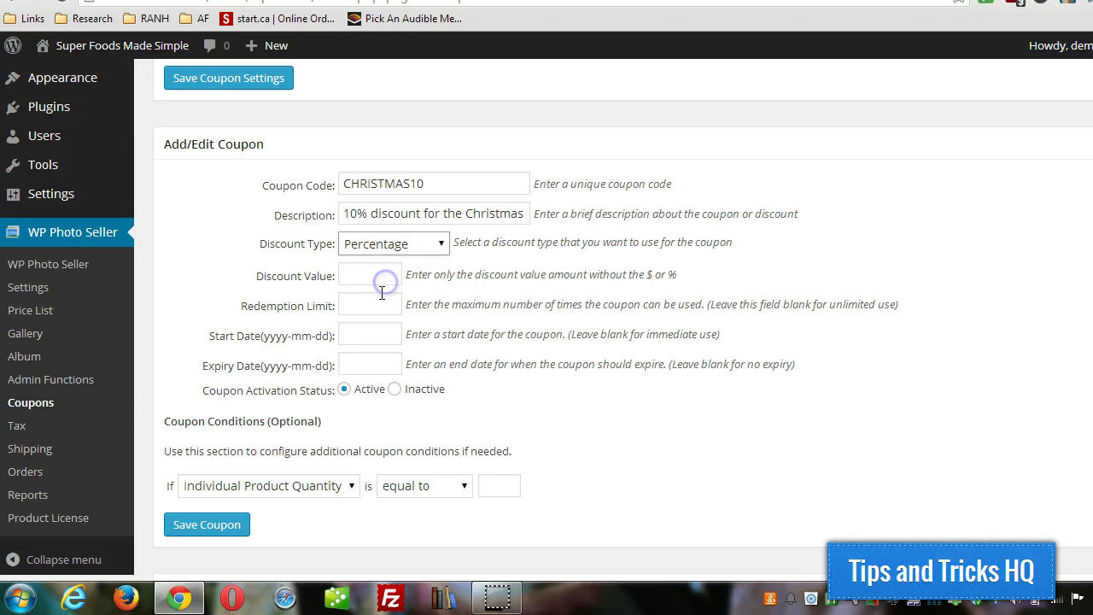
click(354, 275)
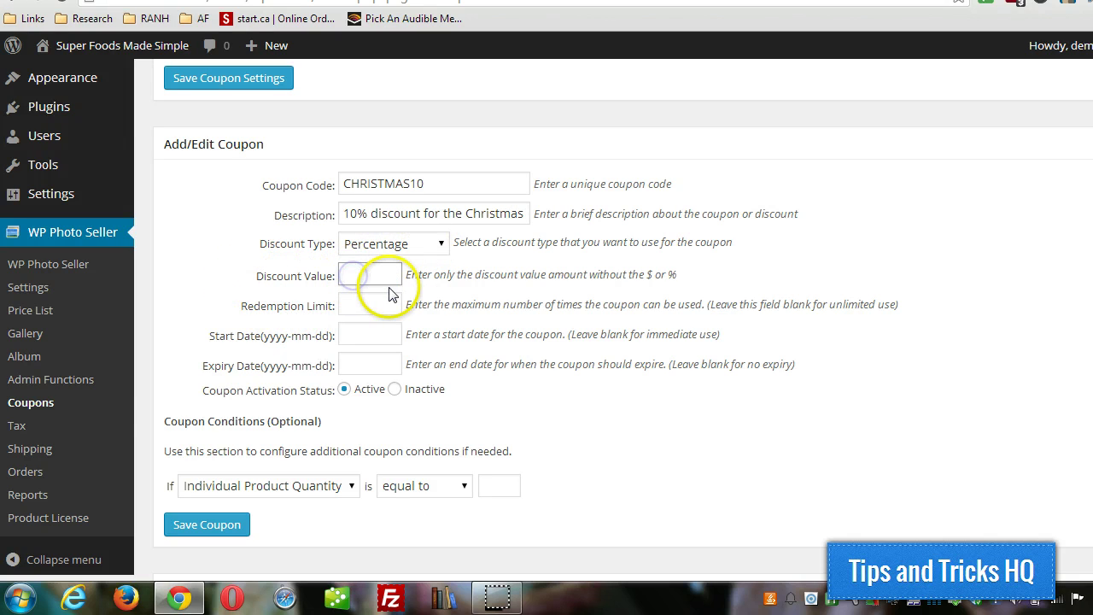
text(10)
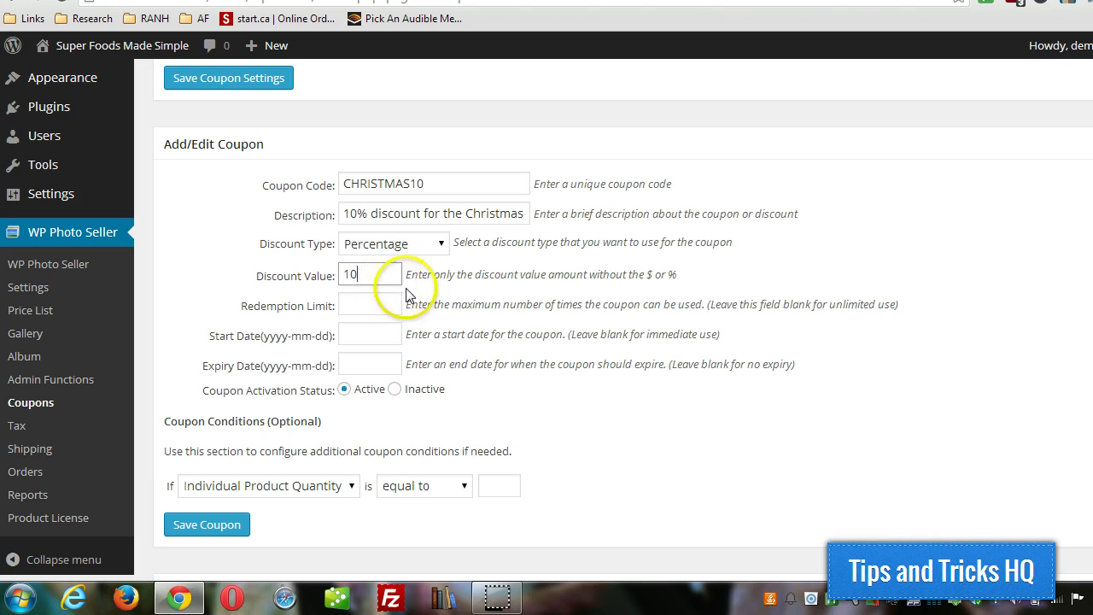
Step: Keep the discount type on Percentage and set the redemption limit to 100
click(420, 243)
click(413, 261)
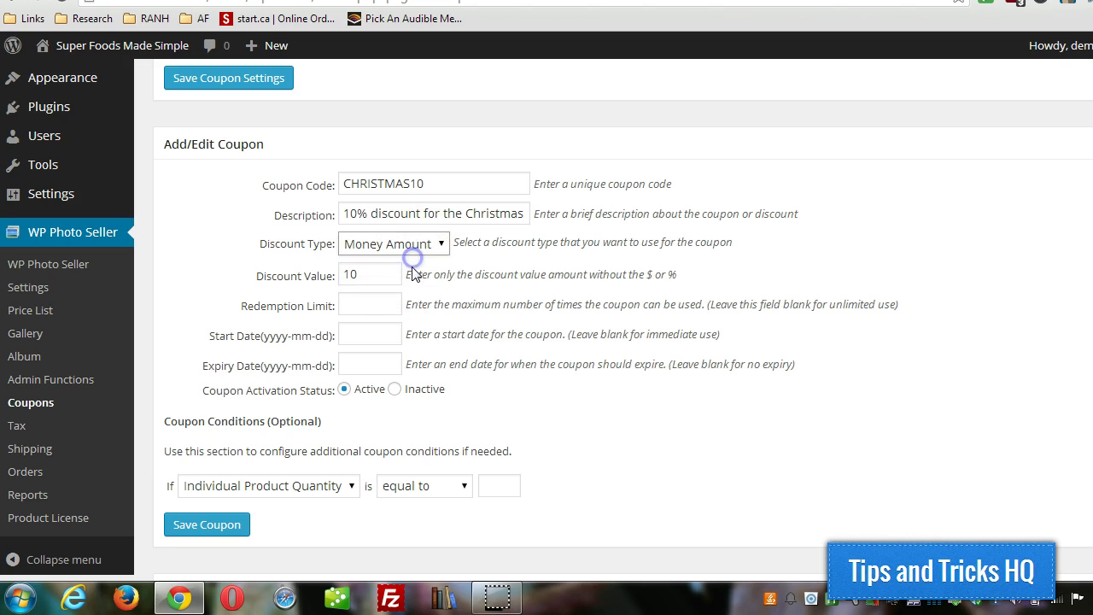
click(363, 275)
click(393, 245)
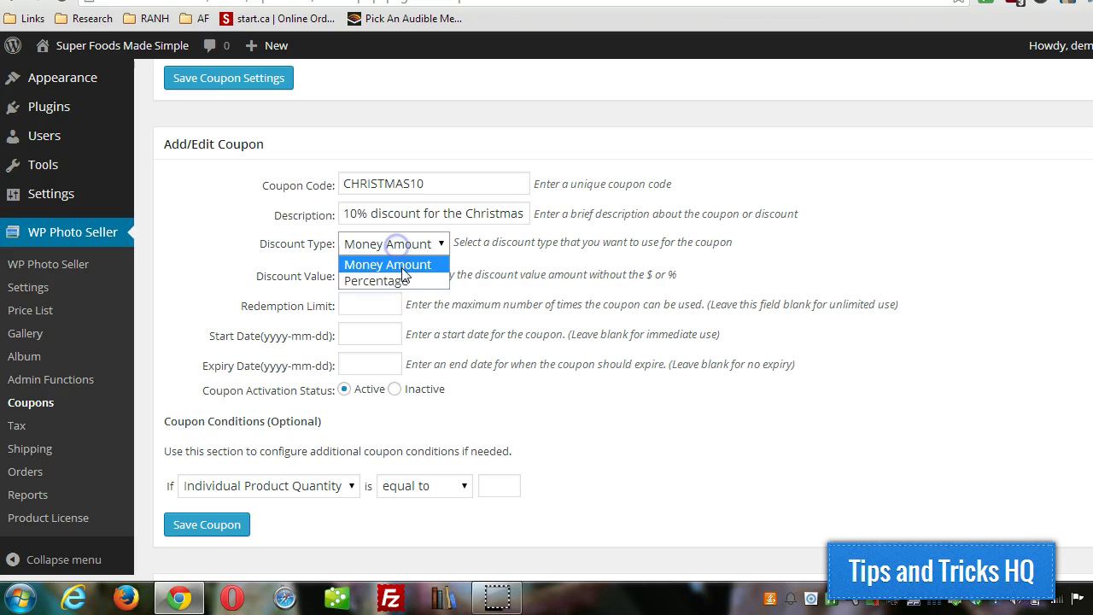
click(402, 279)
click(364, 311)
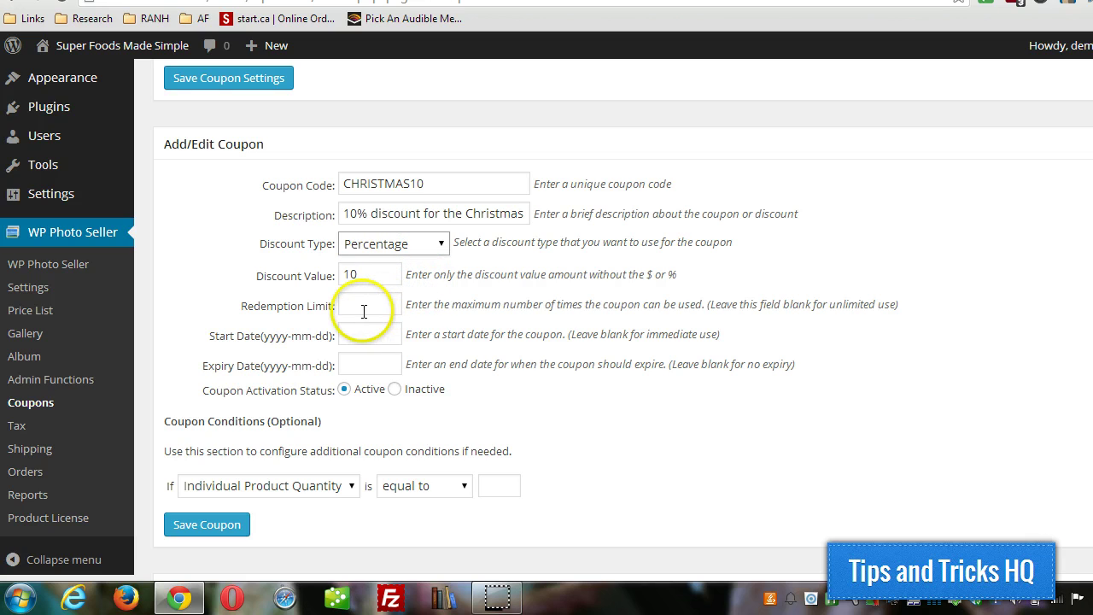
text(1)
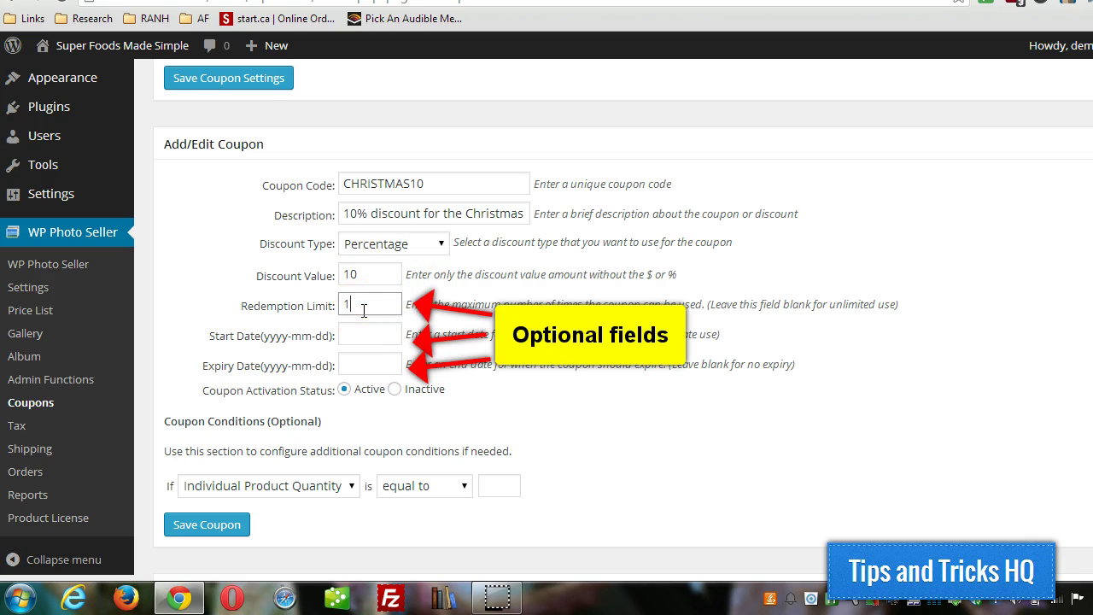
text(00)
Step: Enter start date 2015-12-01 and copy it into the expiry date as 2015-12-31
click(357, 334)
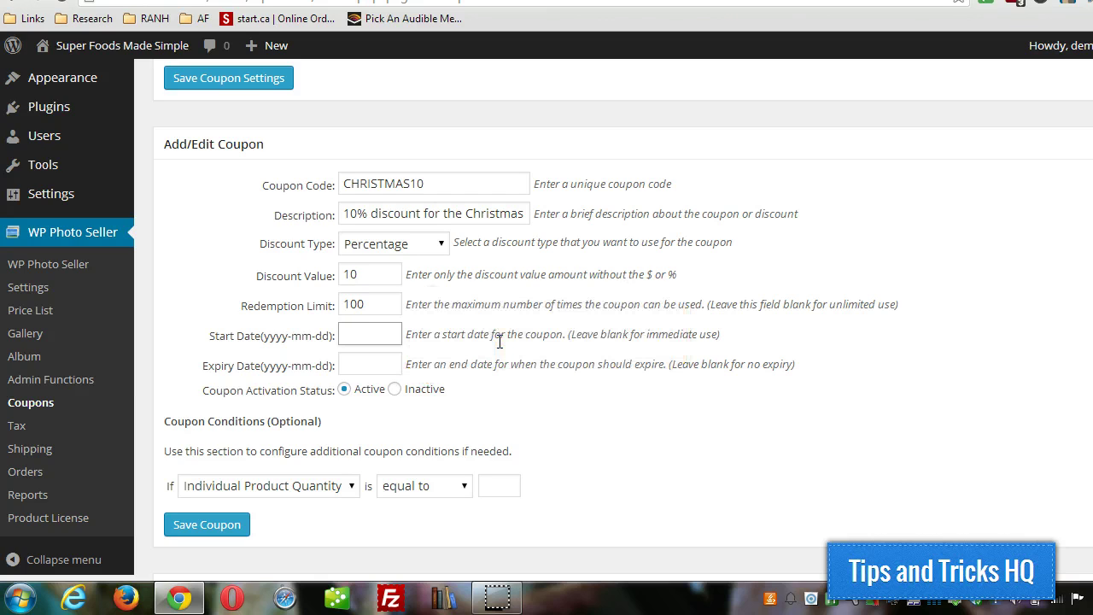
text(2015)
text(-01)
key(BackSpace)
key(BackSpace)
text(12-01)
click(380, 331)
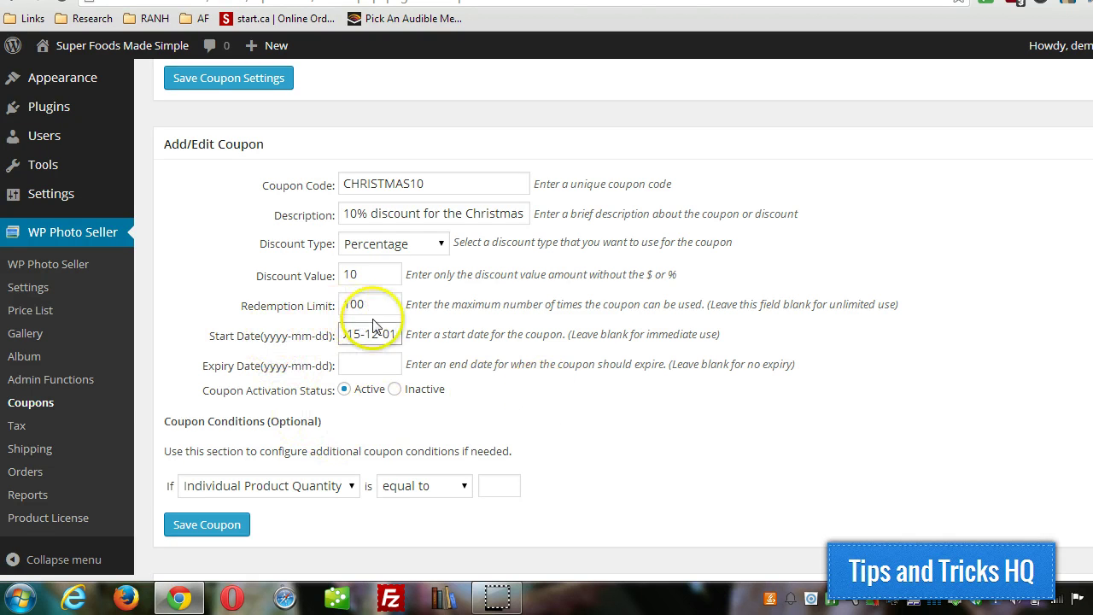
drag(395, 333, 303, 336)
key(ctrl+c)
click(371, 357)
key(ctrl+v)
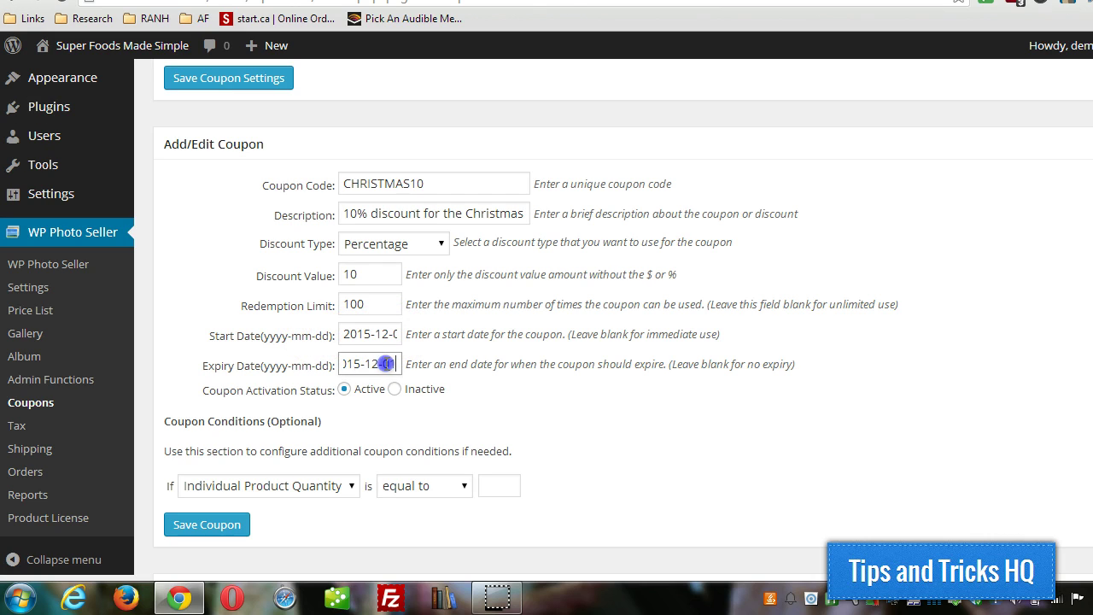
drag(391, 364, 386, 364)
text(3)
click(472, 414)
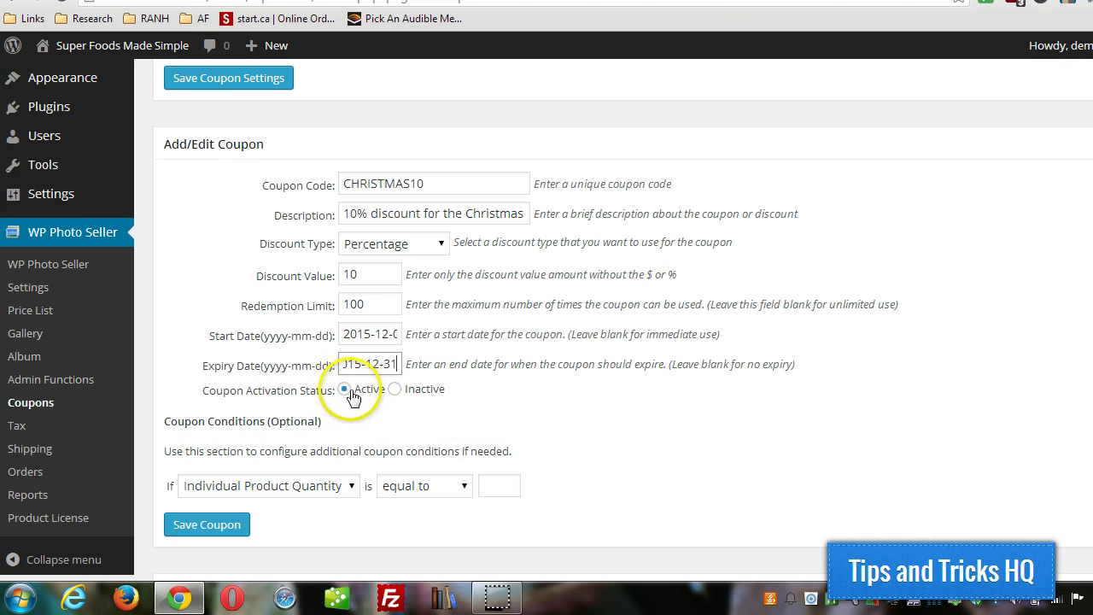
Step: Set the Individual Product Quantity condition to 'greater than' with threshold 1
scroll(160, 326, down, 3)
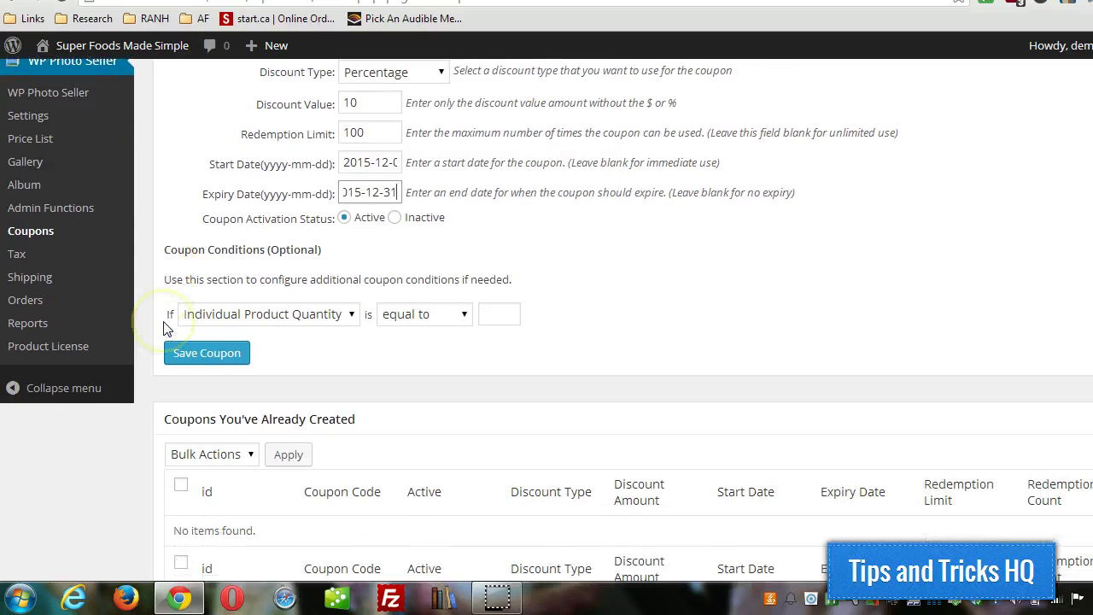
scroll(282, 304, up, 3)
scroll(333, 308, down, 2)
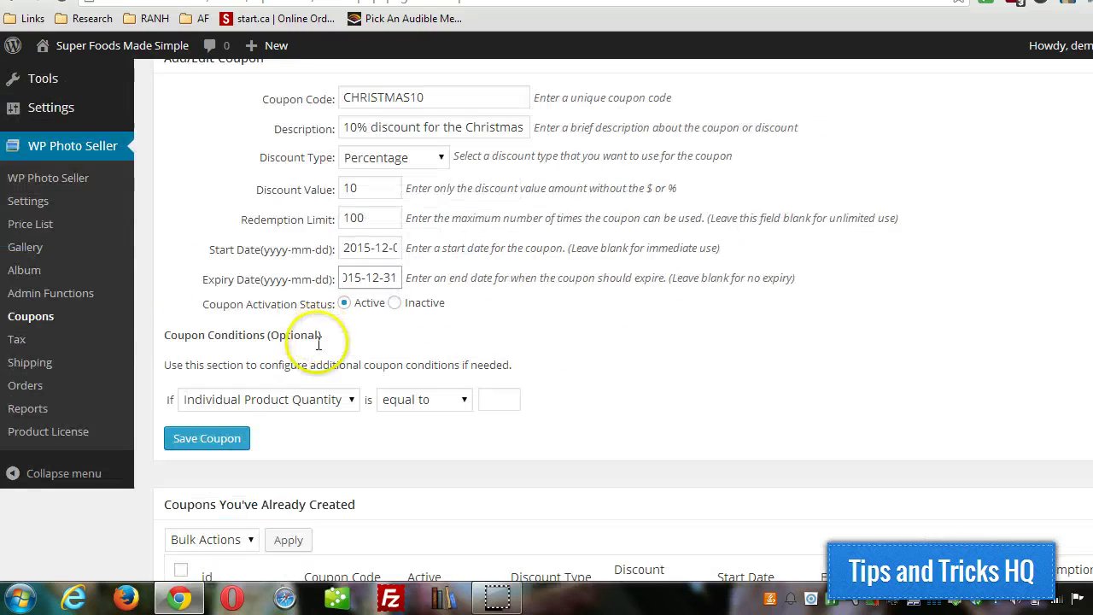
scroll(600, 357, up, 2)
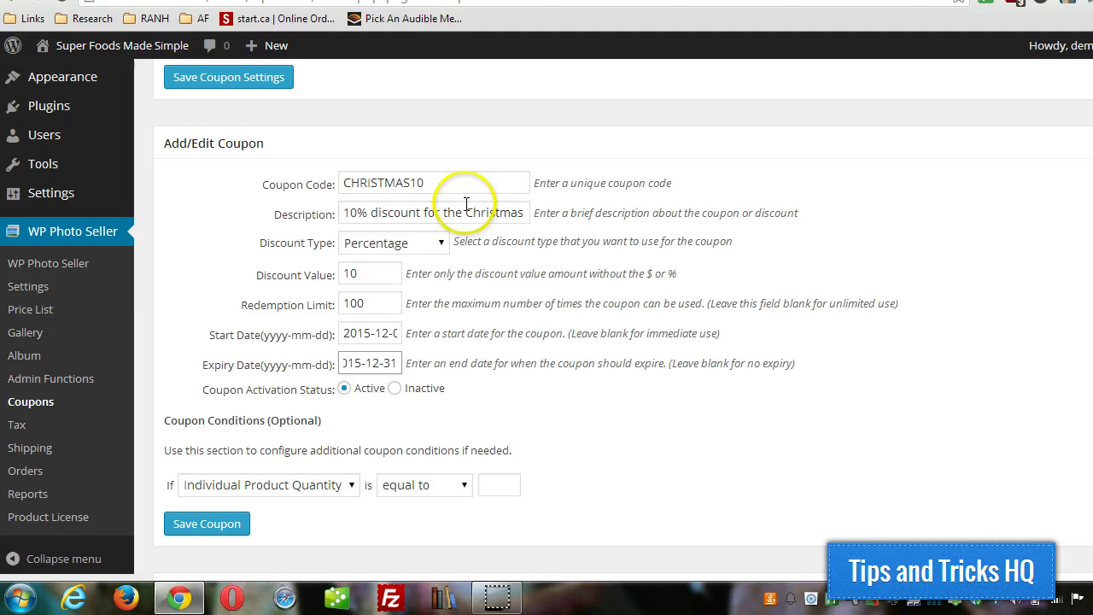
double_click(317, 173)
scroll(518, 392, down, 3)
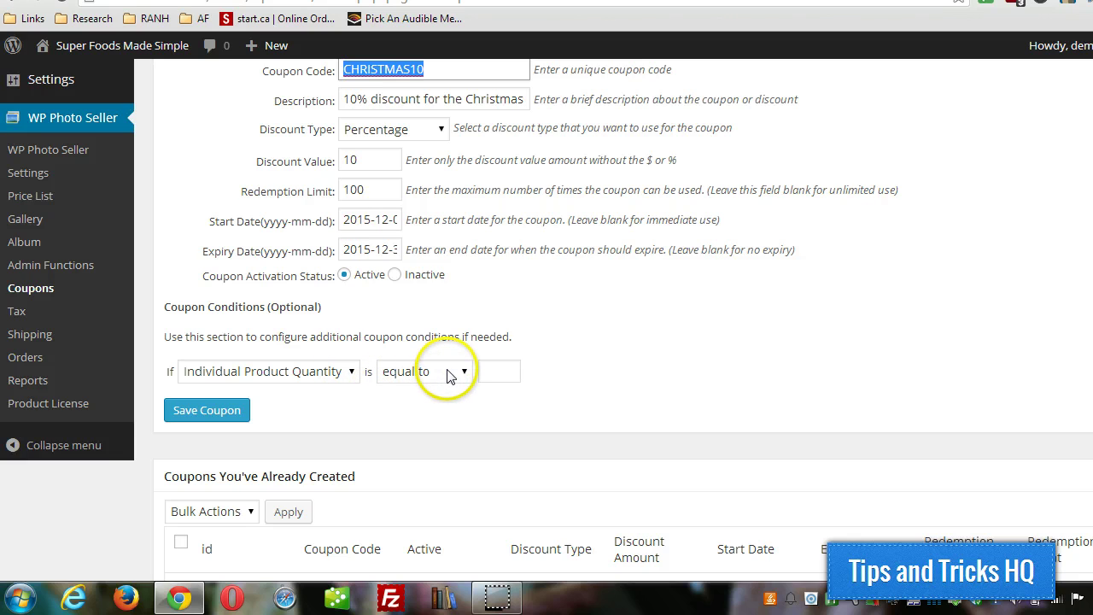
click(496, 369)
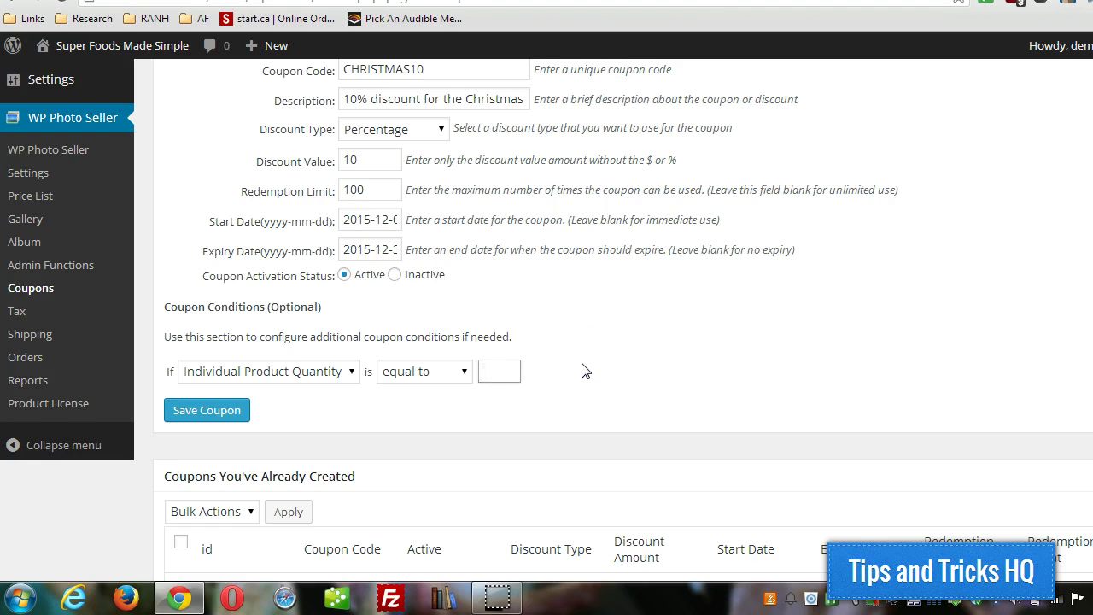
click(465, 371)
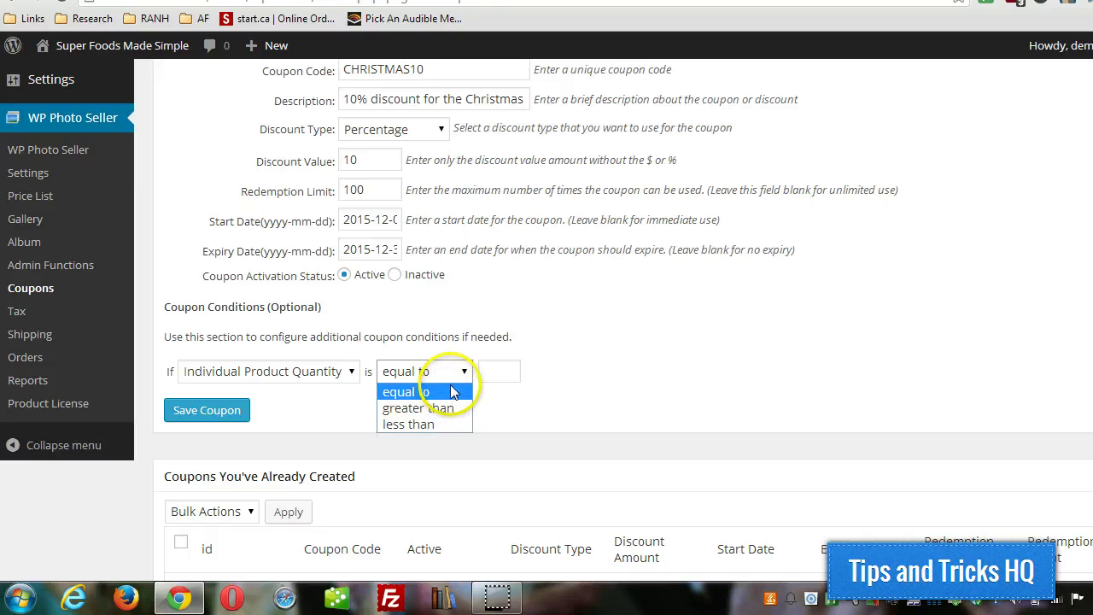
click(502, 373)
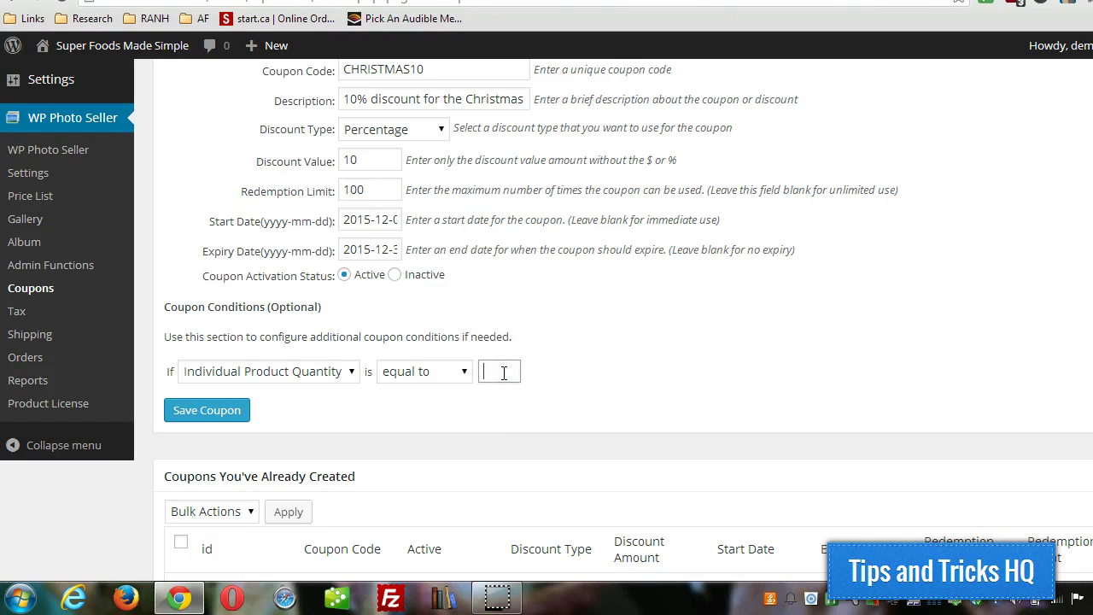
click(418, 375)
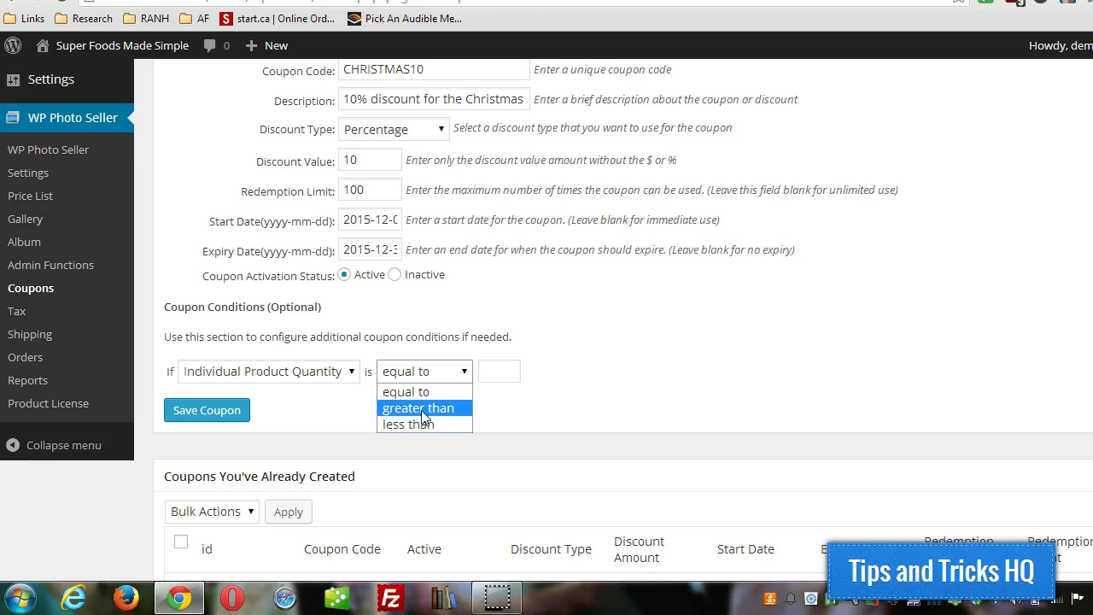
click(421, 408)
click(491, 373)
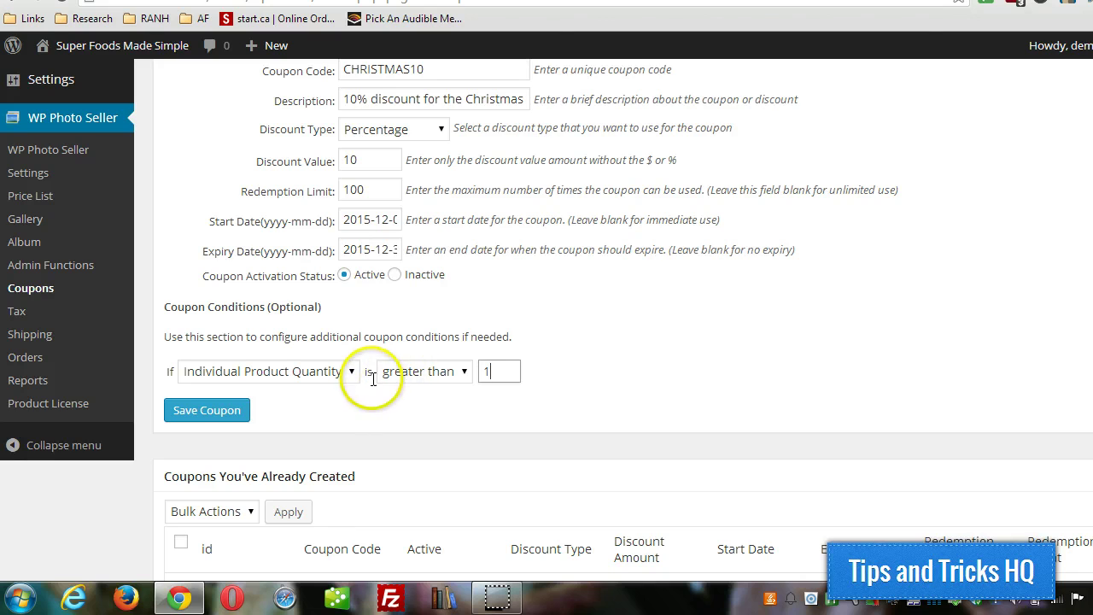
Step: Keep Individual Product Quantity as the condition type and save the CHRISTMAS10 coupon
scroll(431, 192, up, 1)
scroll(491, 412, down, 1)
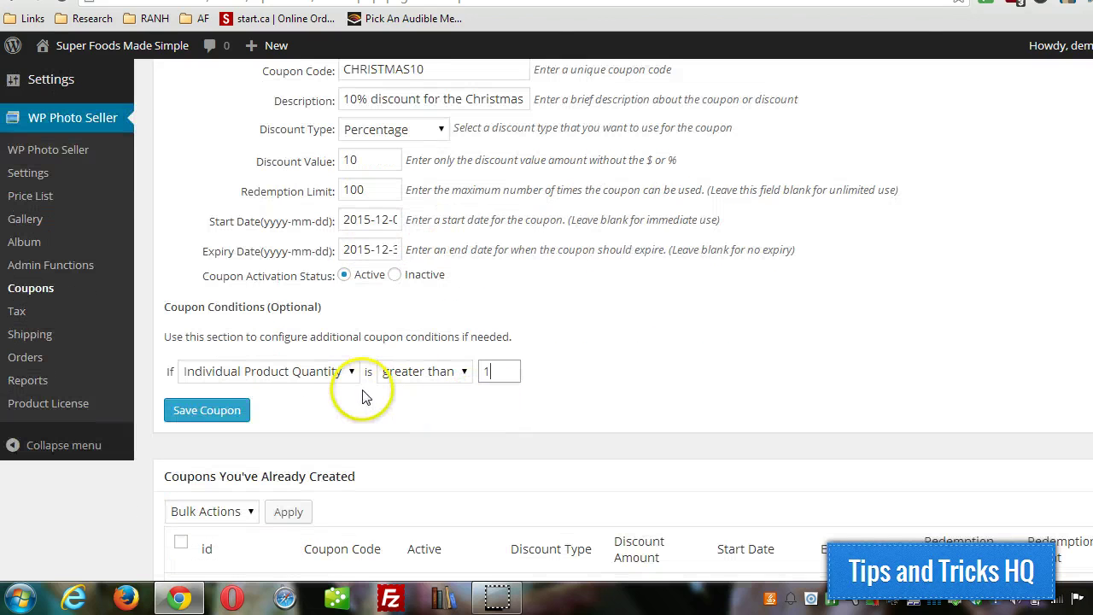
click(348, 373)
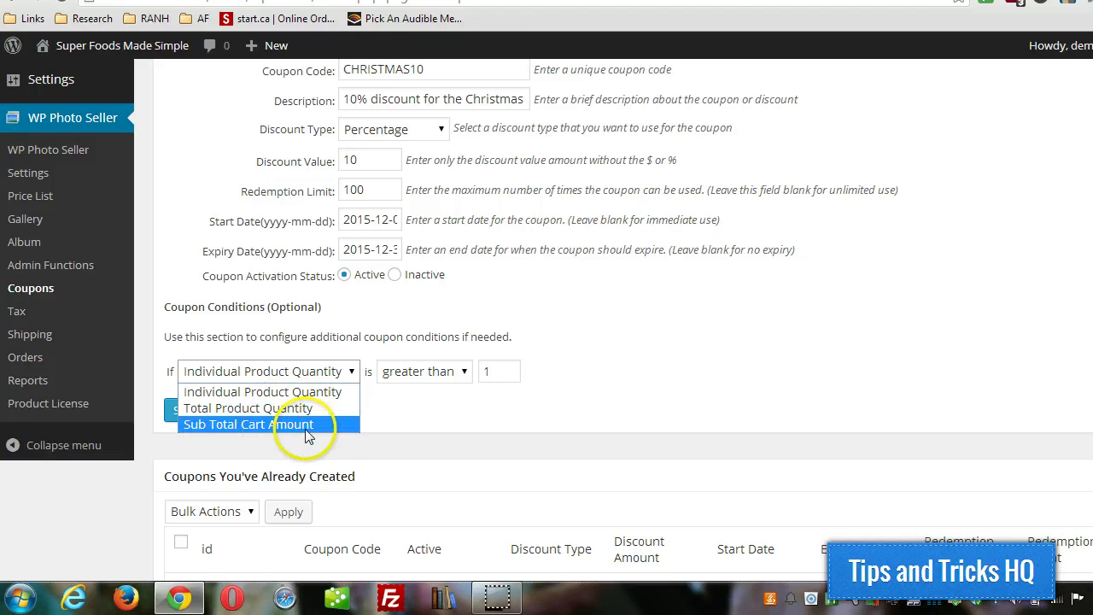
click(391, 370)
click(445, 379)
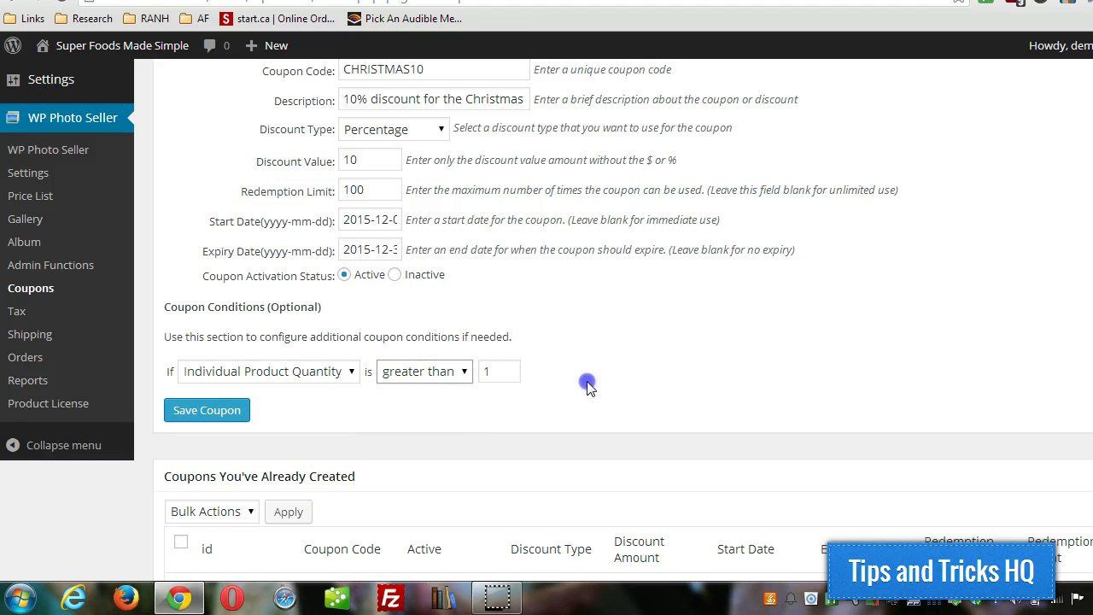
scroll(436, 392, down, 1)
click(231, 382)
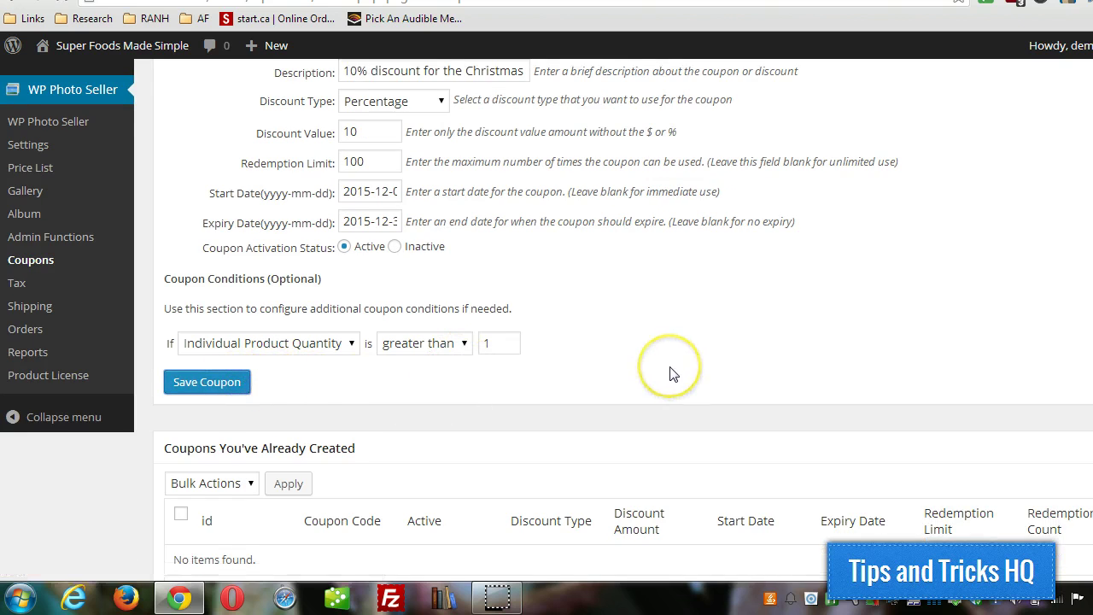
Step: Check the CHRISTMAS10 row in the created coupons table: 10.00 percentage, expiring 2015-12-31, limit 100
scroll(672, 369, down, 2)
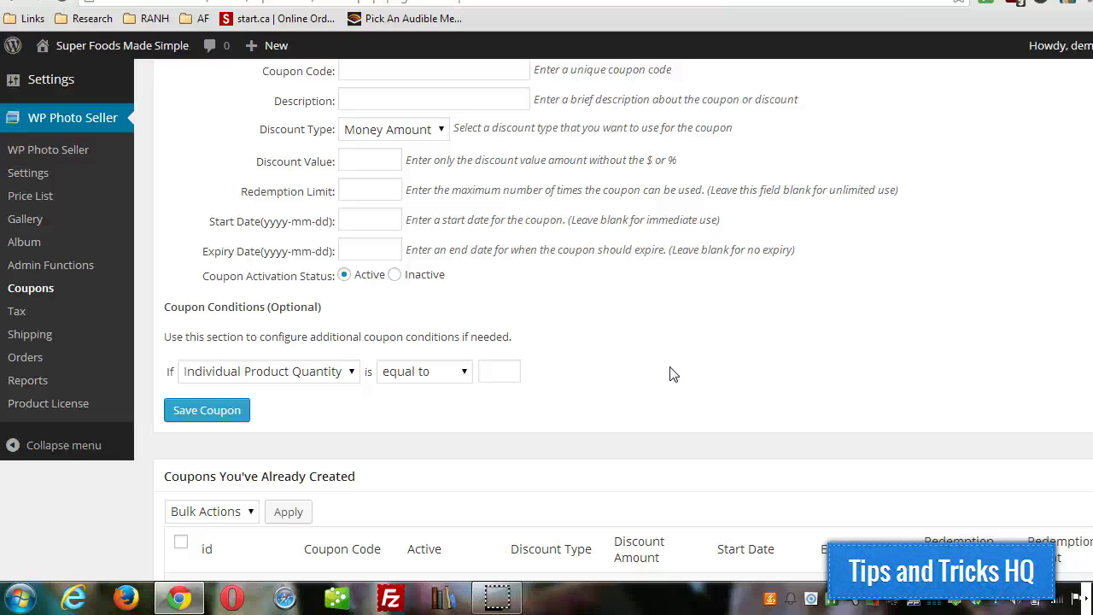
scroll(671, 373, down, 3)
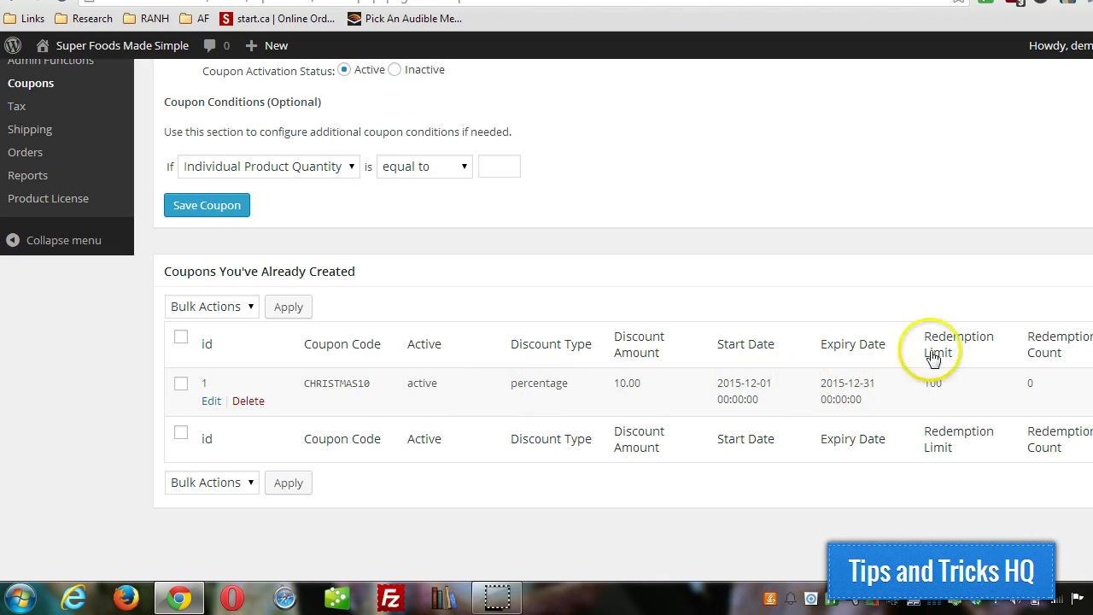
click(1030, 383)
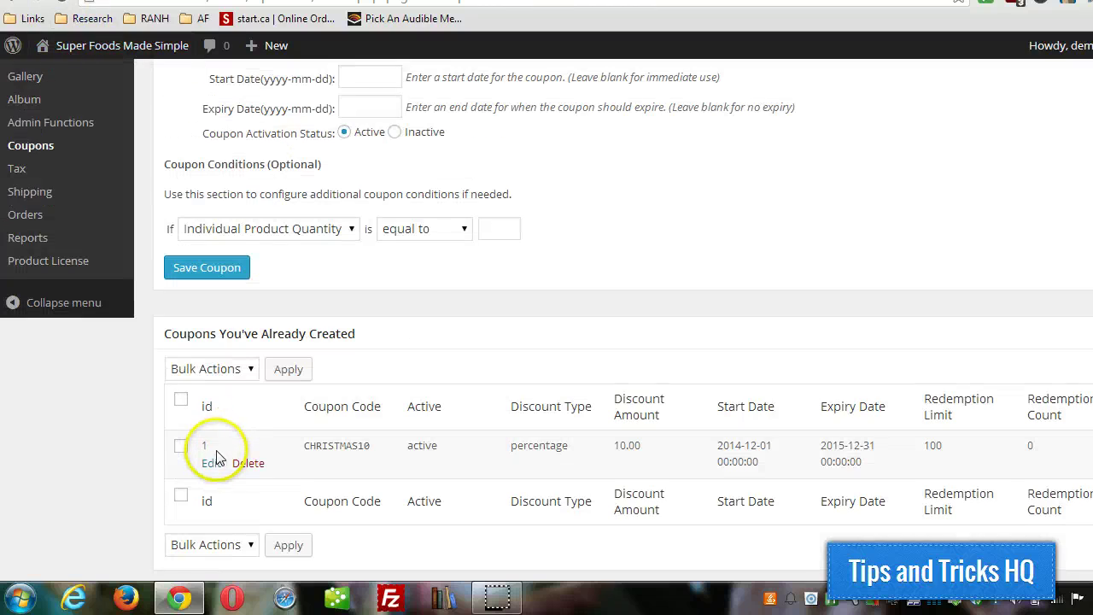
Step: Open CHRISTMAS10 for editing and change its start date year to 2011
click(211, 463)
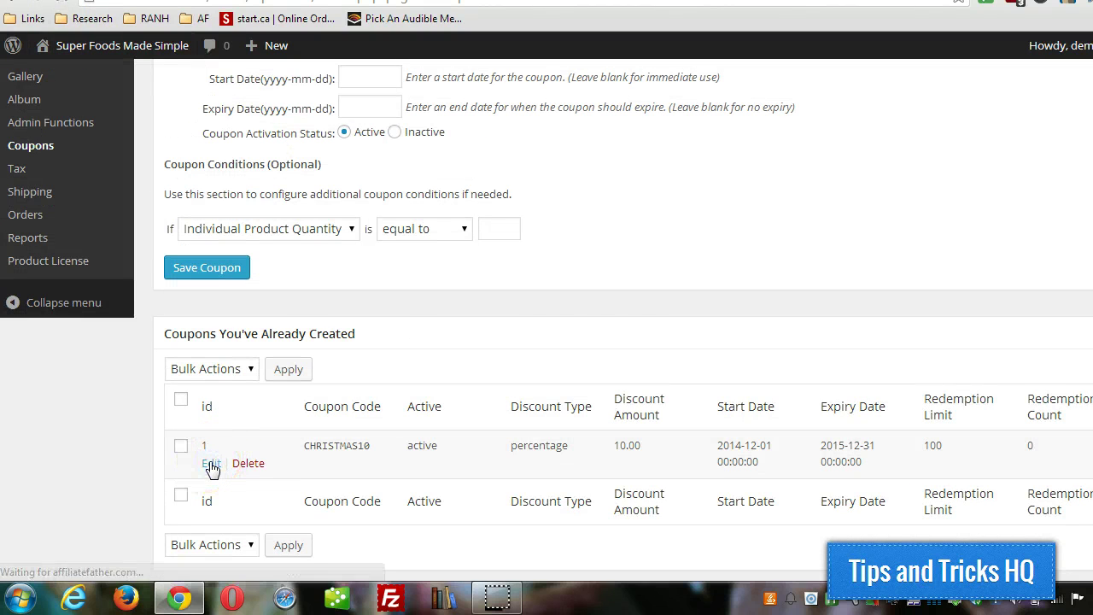
scroll(451, 279, down, 1)
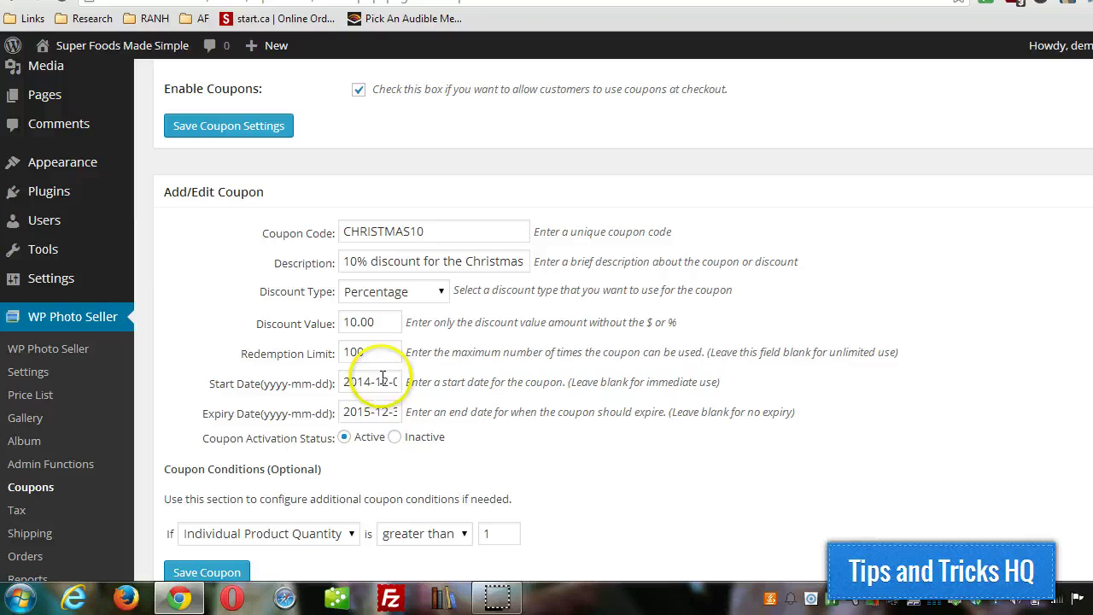
drag(372, 382, 367, 382)
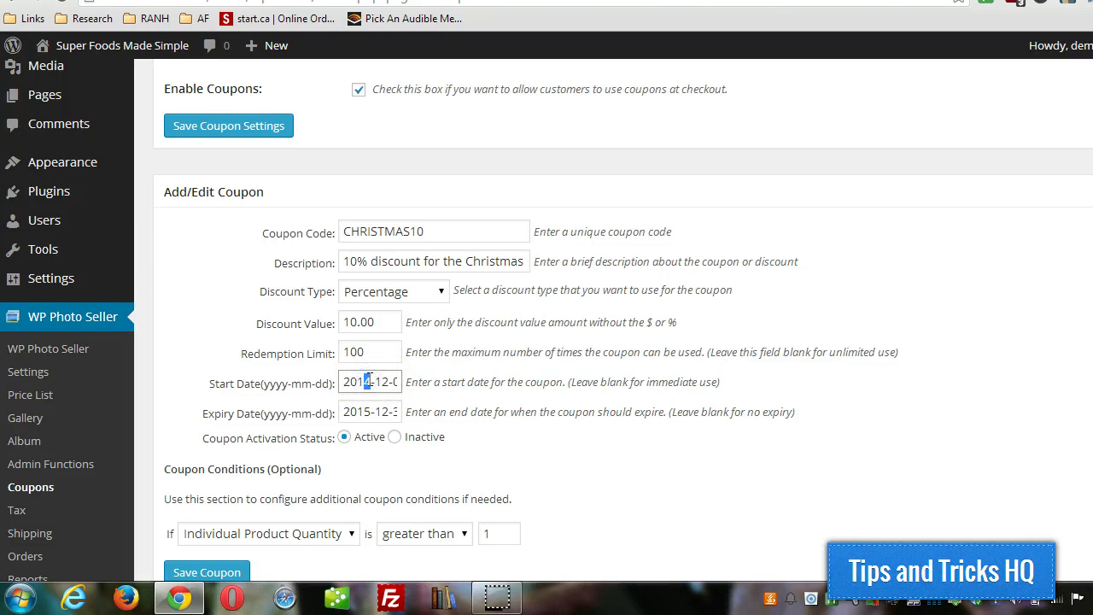
click(370, 382)
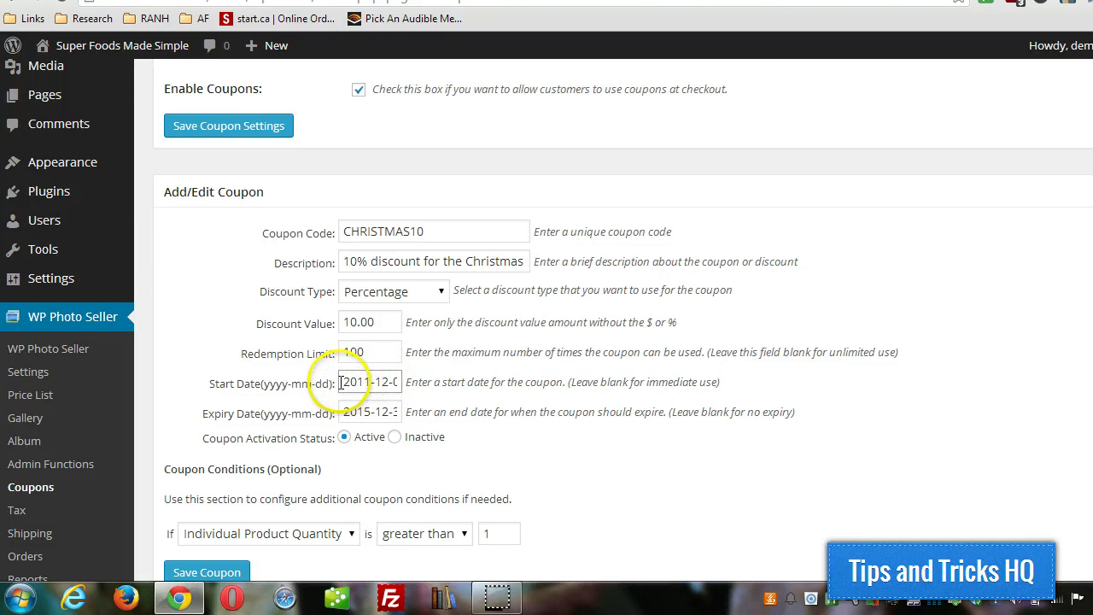
click(361, 412)
Step: Switch the condition type to Total Product Quantity and save the coupon
scroll(376, 413, down, 2)
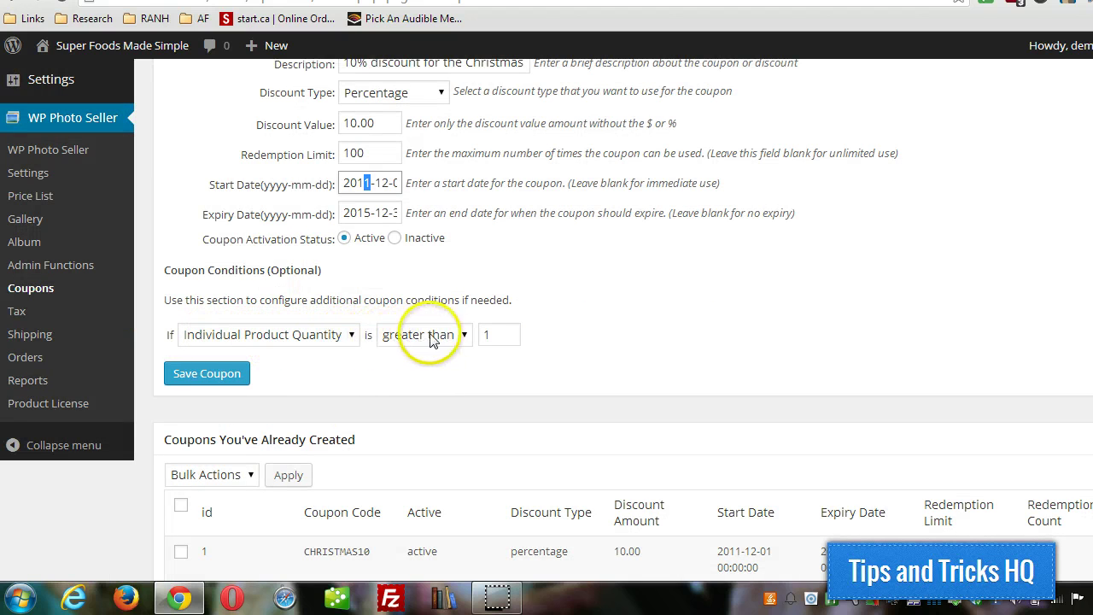
click(342, 337)
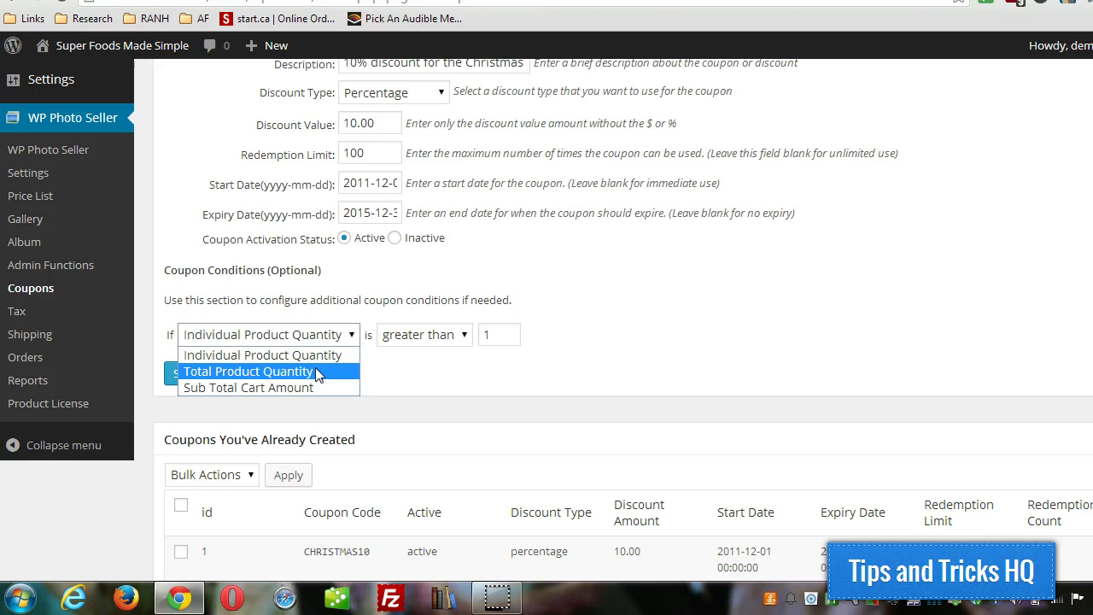
click(316, 368)
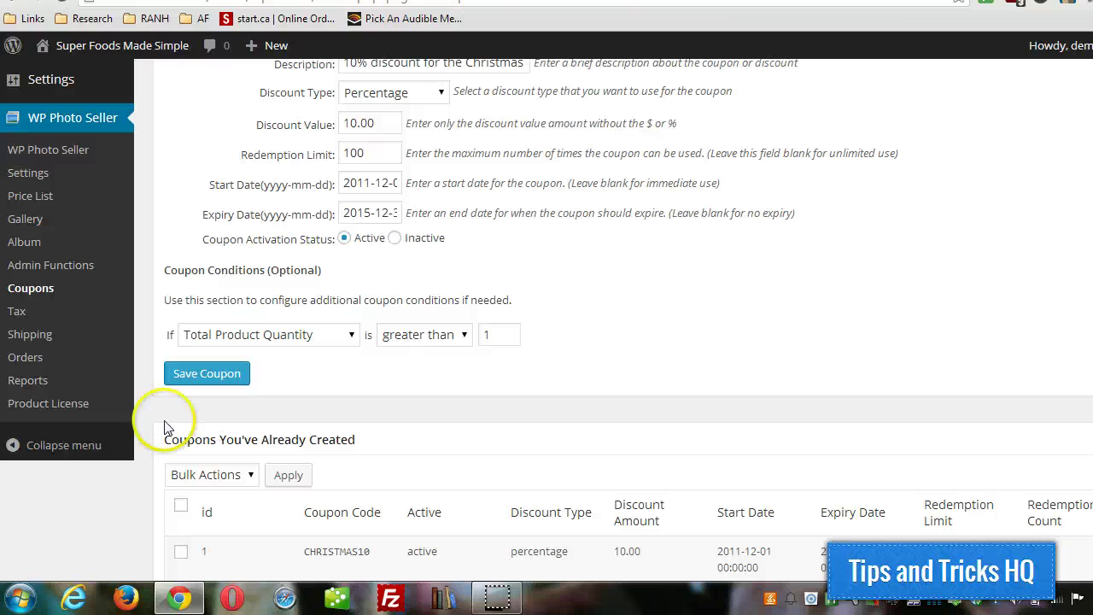
click(207, 377)
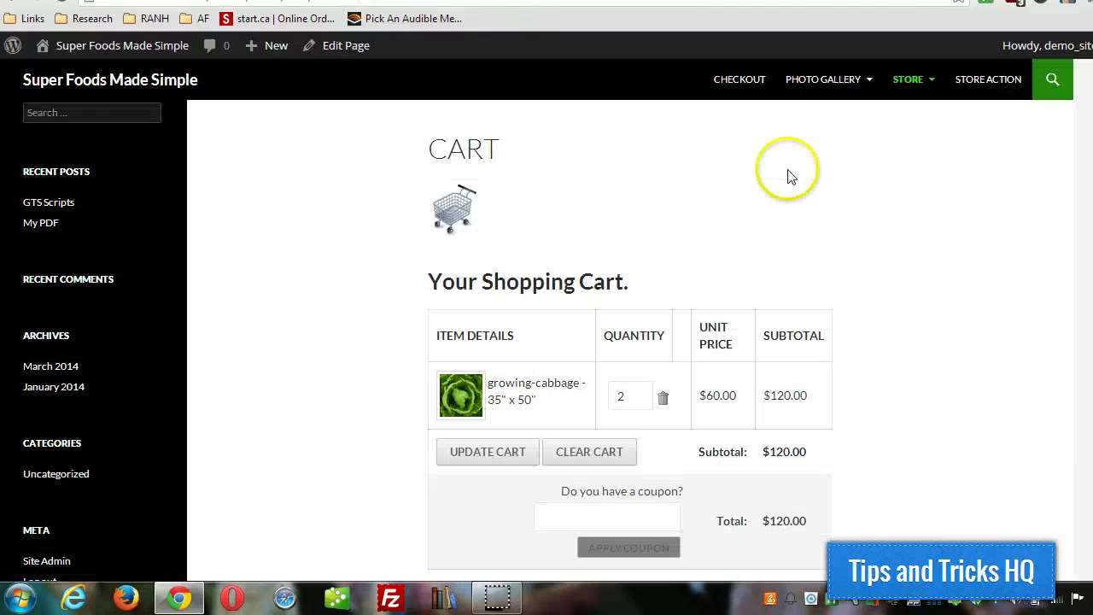
Step: Change the cabbage print quantity to 1 and update the cart to $60.00
scroll(788, 175, down, 2)
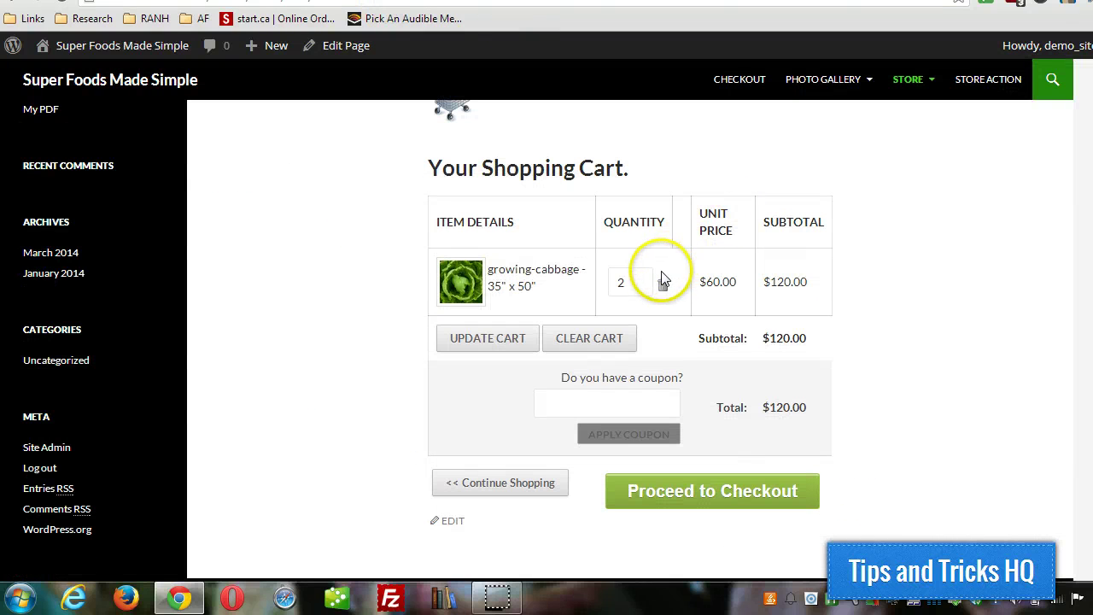
click(628, 281)
text(1)
click(470, 335)
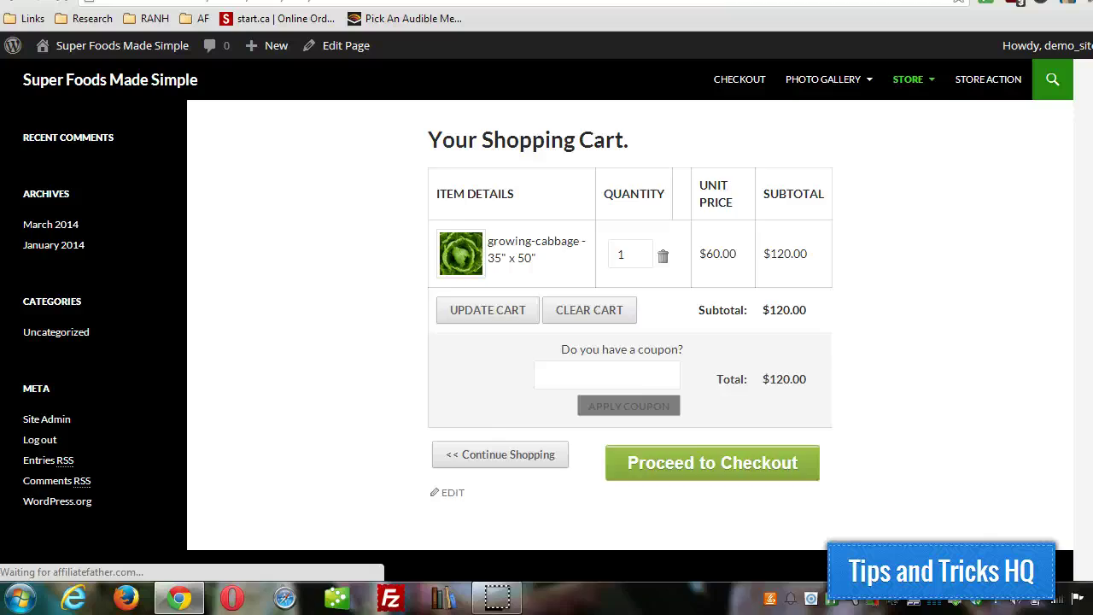
Step: Paste CHRISTMAS10 into the coupon box and apply it, getting 'Coupon conditions not met'
right_click(566, 457)
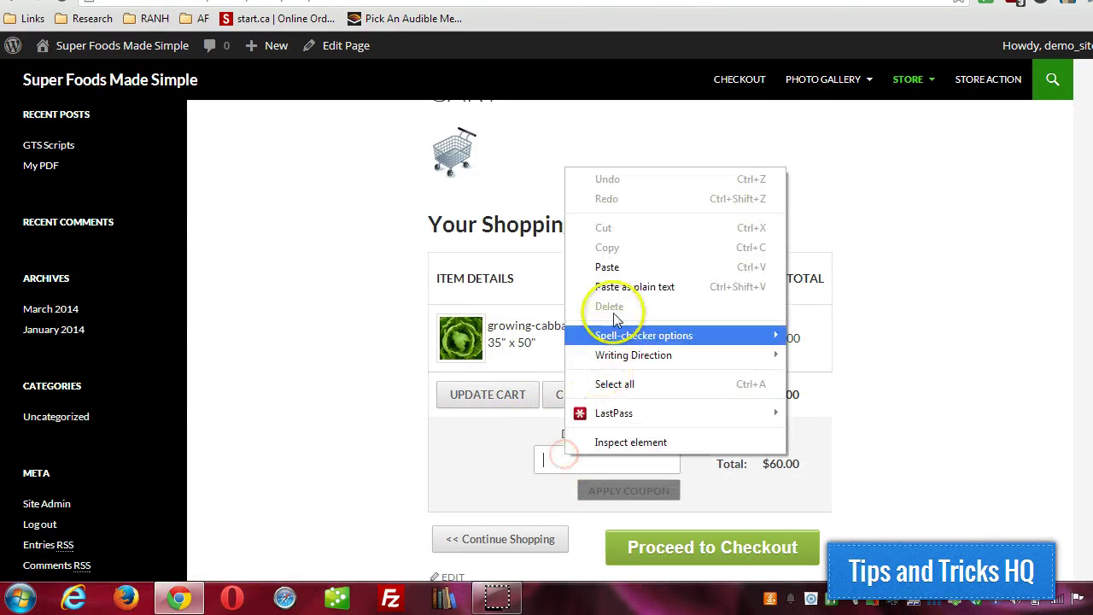
click(621, 267)
scroll(997, 378, down, 1)
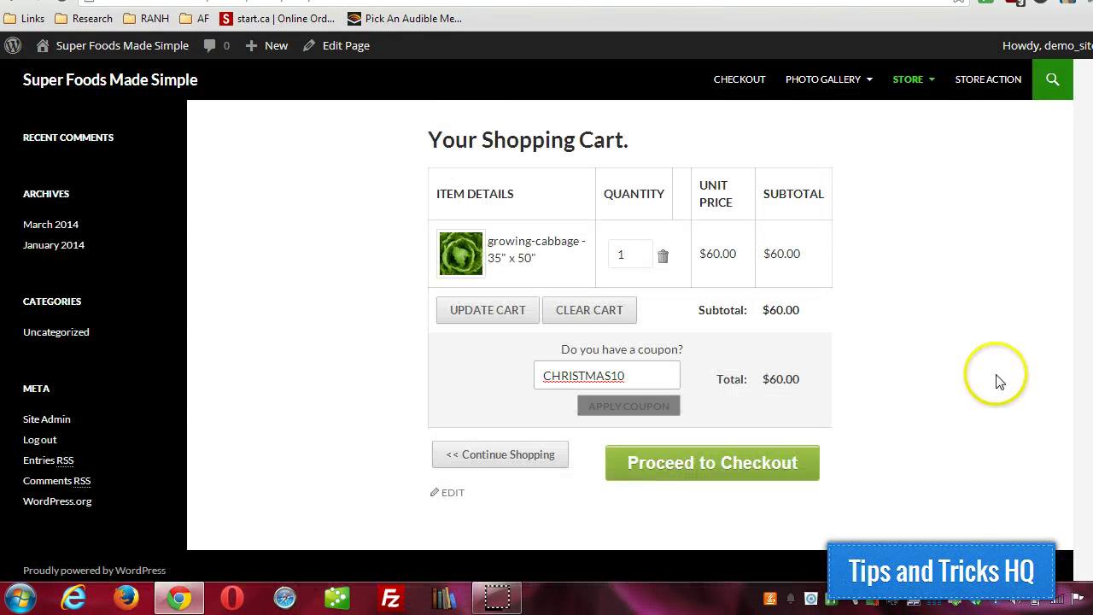
click(625, 253)
click(617, 409)
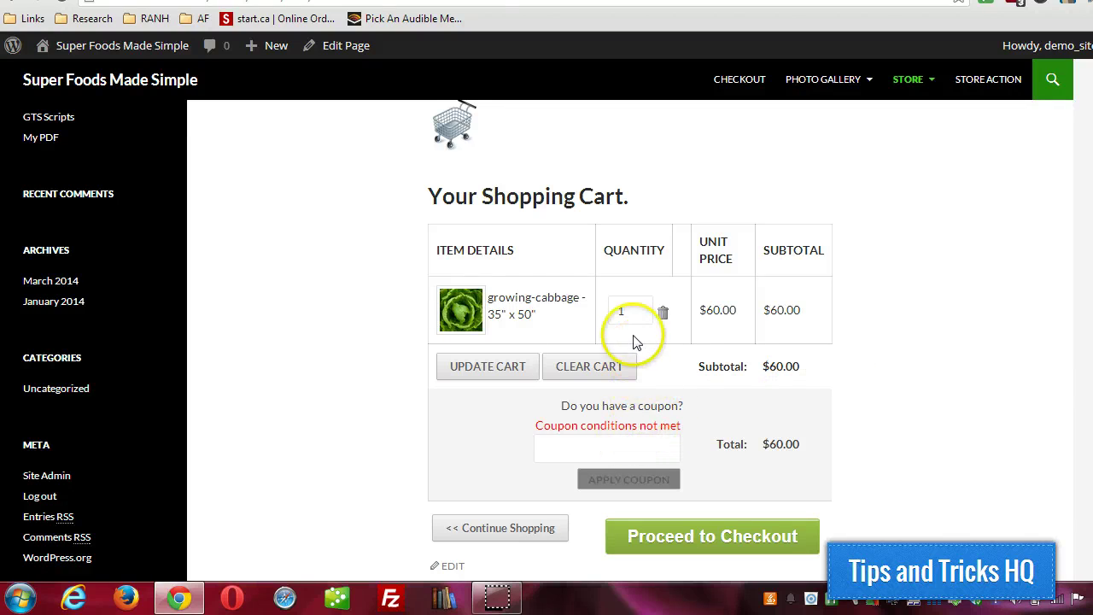
drag(636, 312, 576, 303)
Step: Set the cabbage print quantity back to 2 and update the cart to $120.00
text(2)
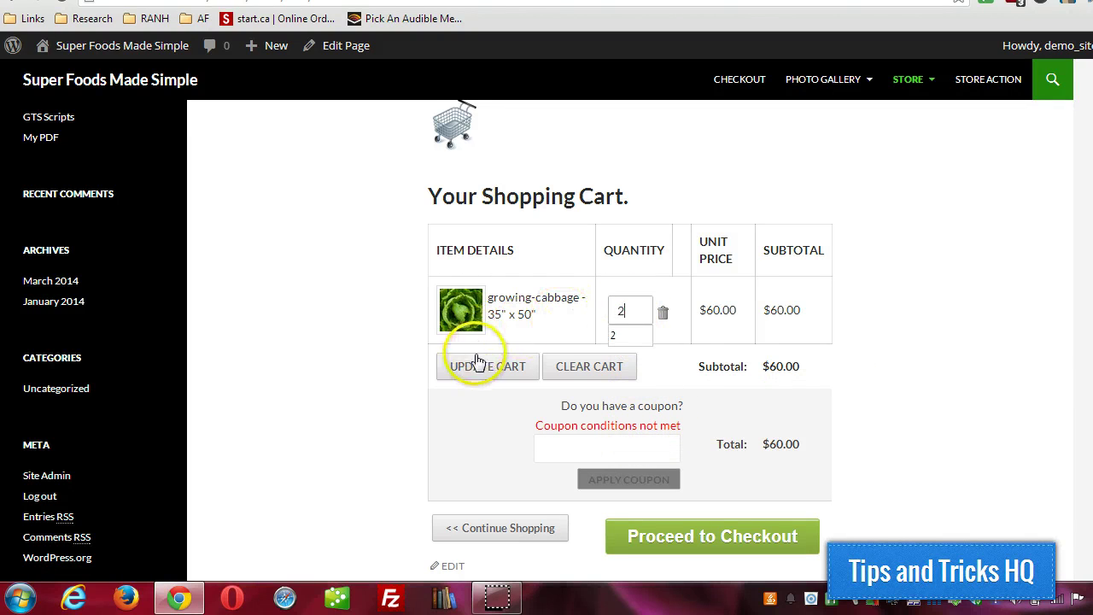
click(476, 364)
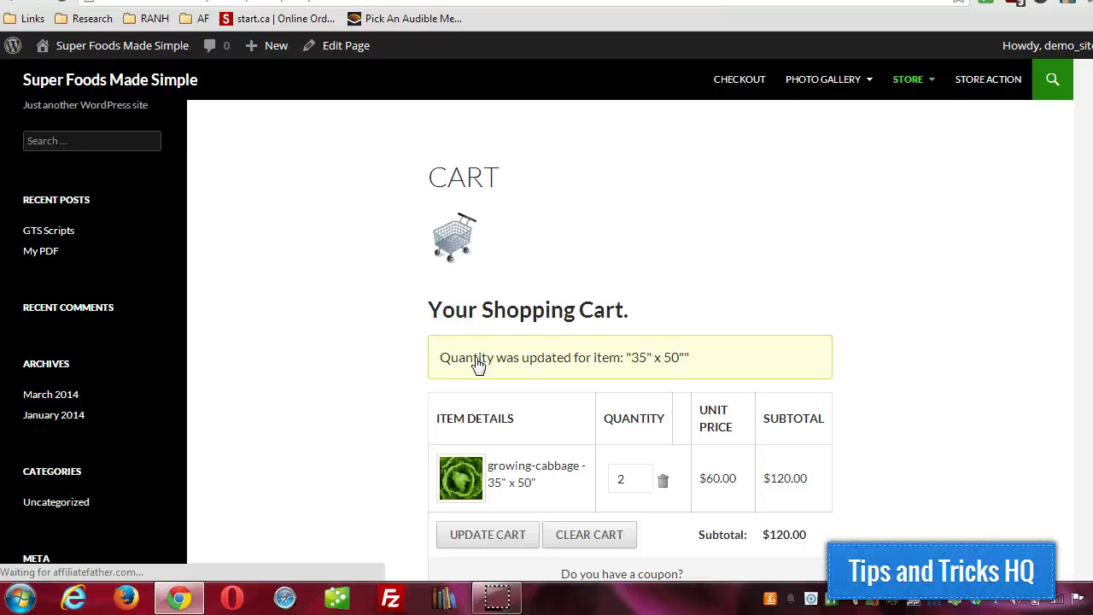
click(415, 317)
scroll(358, 310, down, 2)
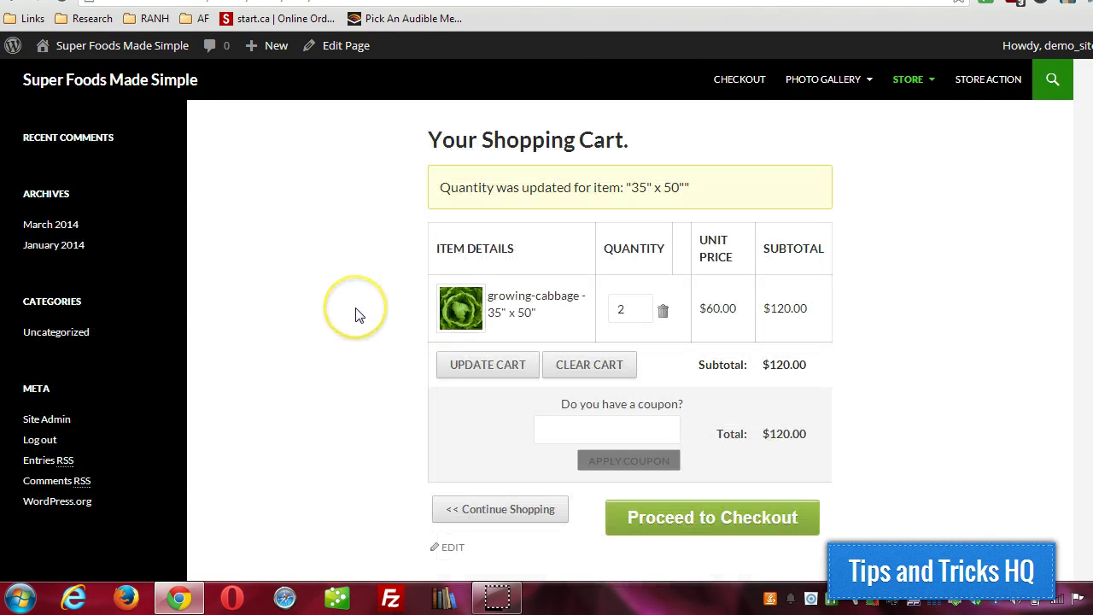
double_click(620, 308)
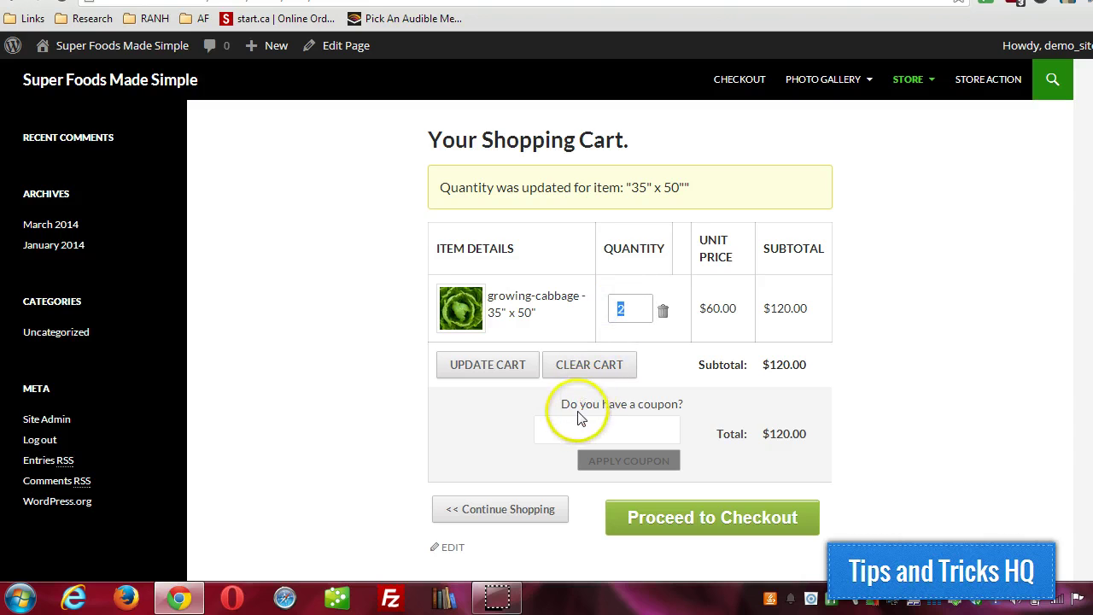
Step: Paste and apply CHRISTMAS10, getting a $12.00 coupon discount
right_click(559, 432)
click(597, 245)
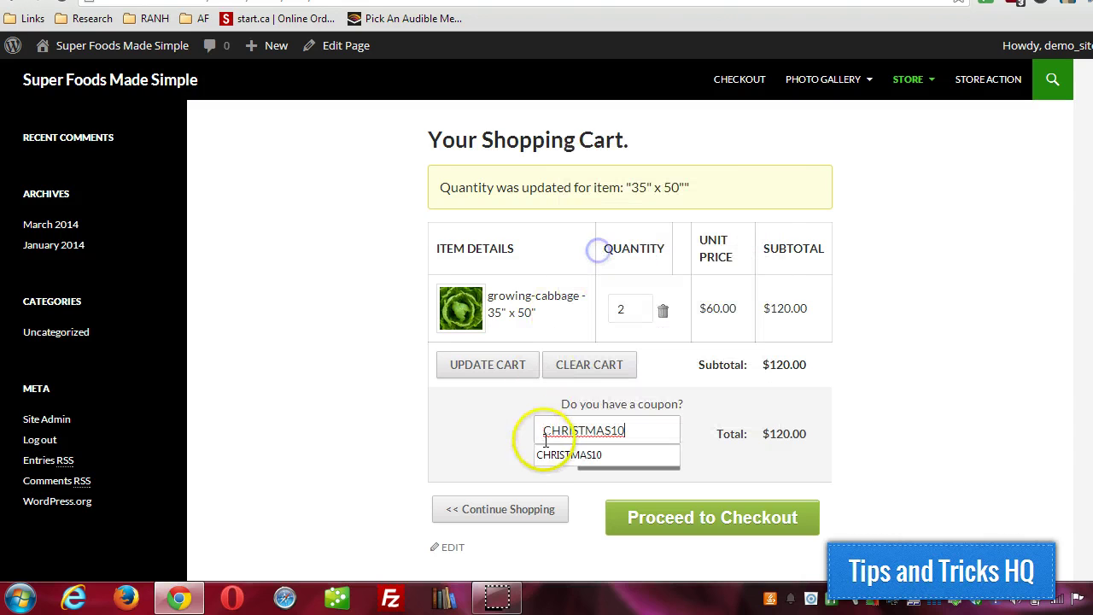
click(489, 441)
click(596, 462)
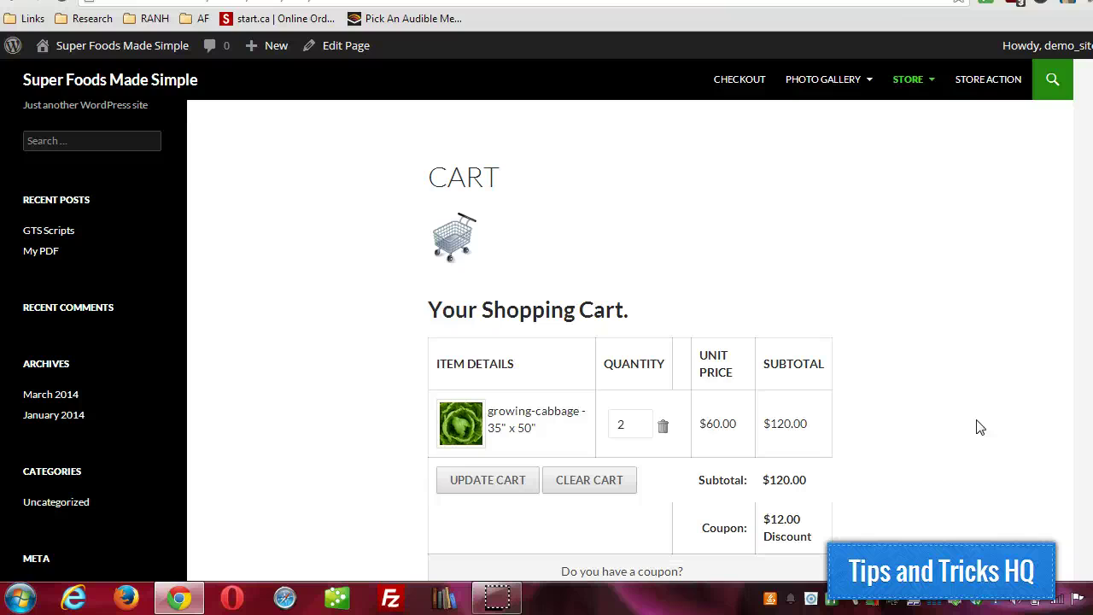
scroll(979, 427, down, 3)
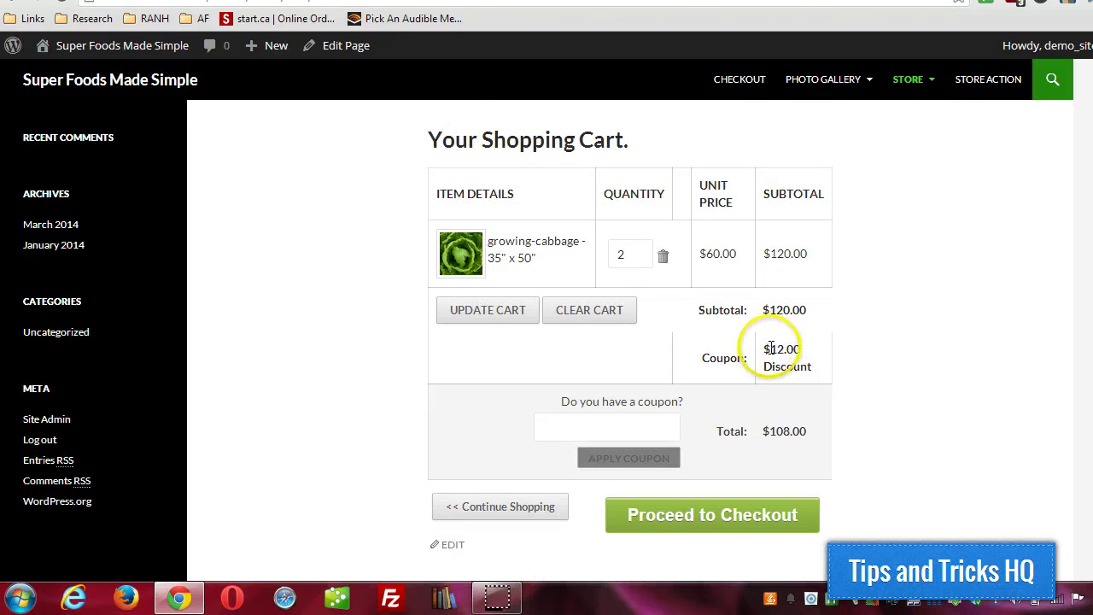
drag(769, 348, 811, 348)
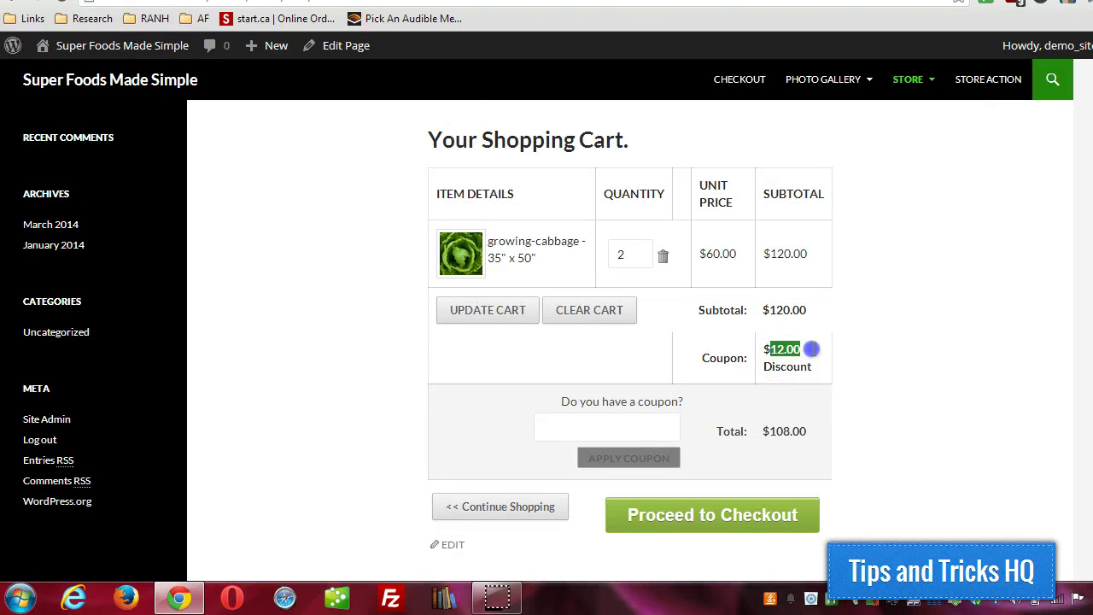
click(905, 378)
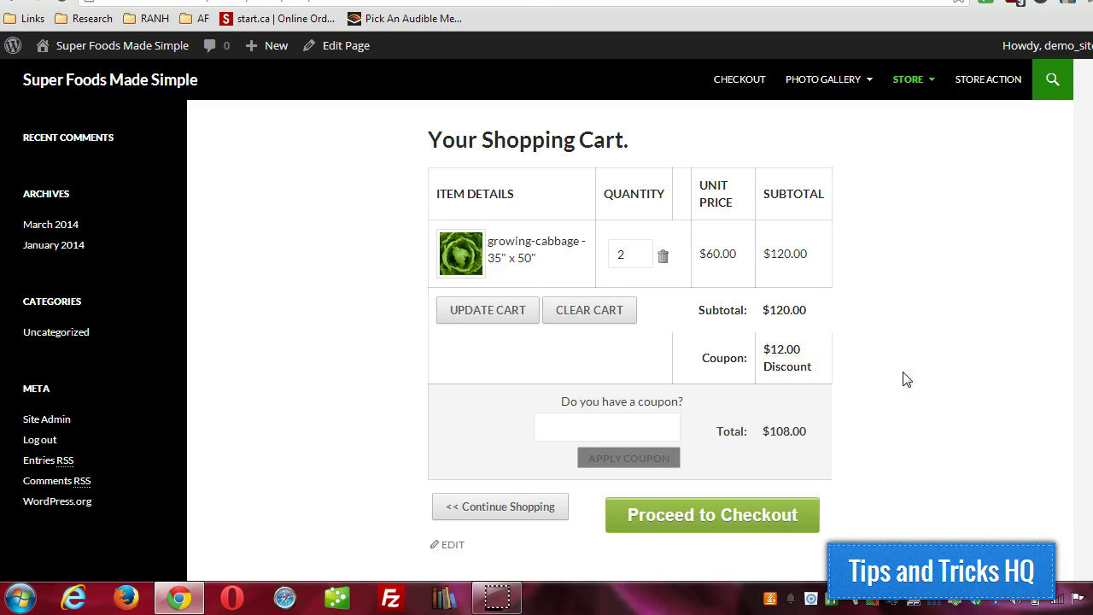